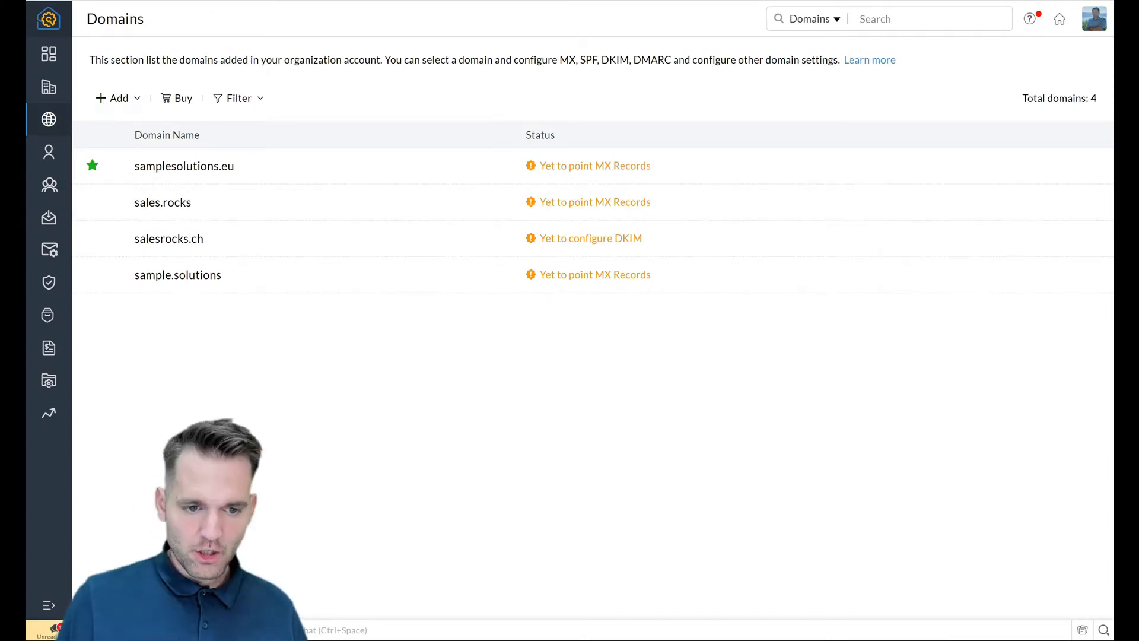
# Step: Add the domain dundermifflin.lol and copy its TXT verification value
pyautogui.click(112, 98)
pyautogui.click(130, 131)
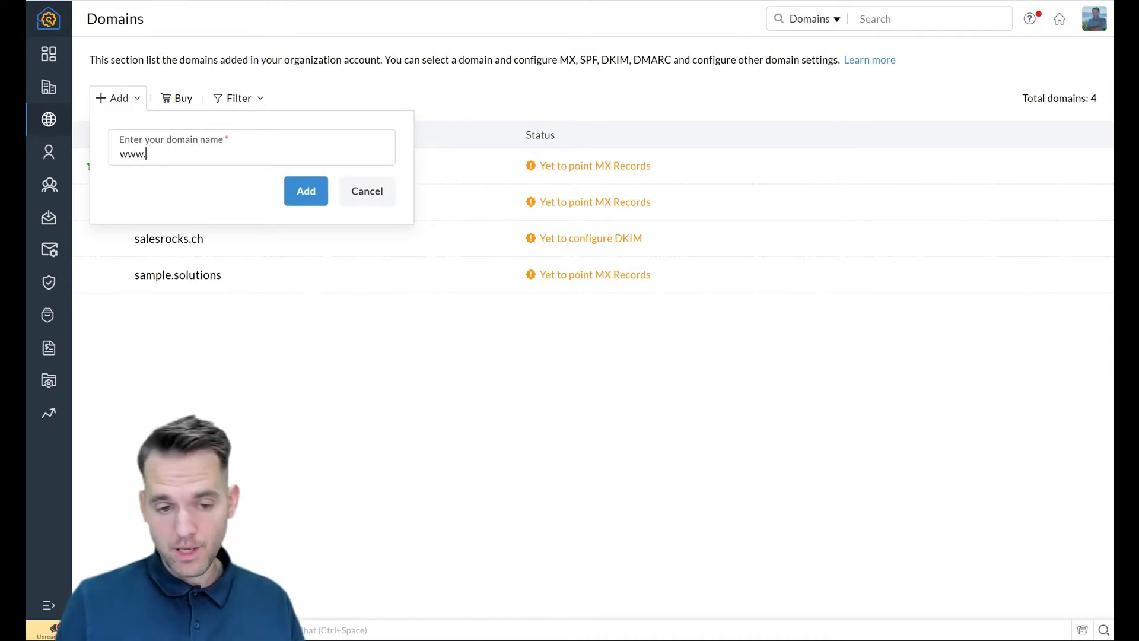
pyautogui.write('dund')
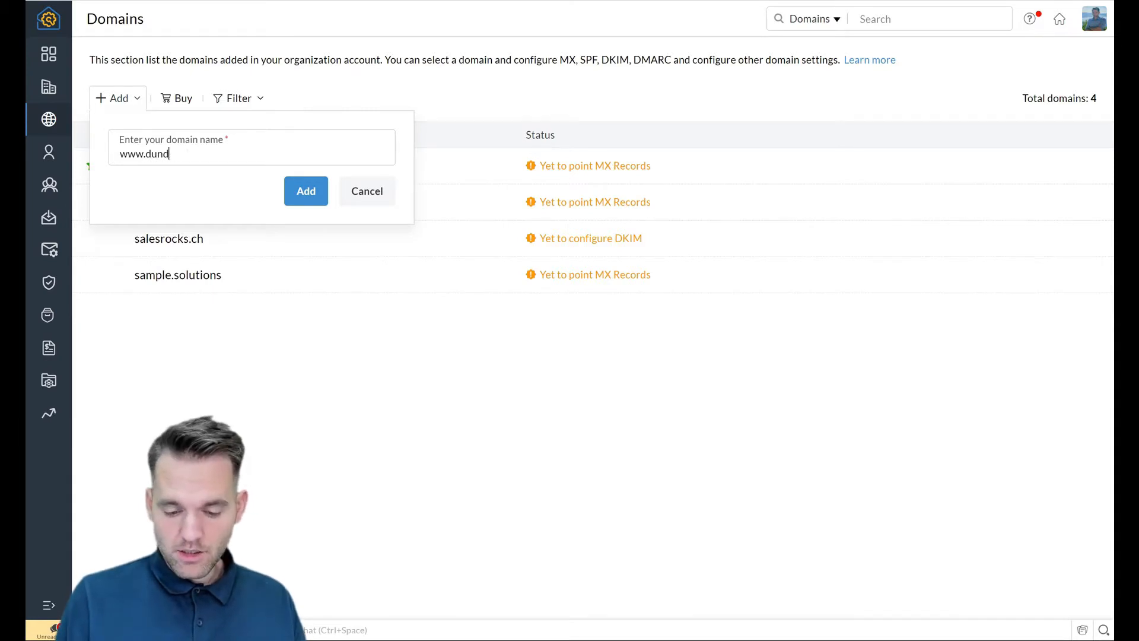
pyautogui.write('ermifflin.lol')
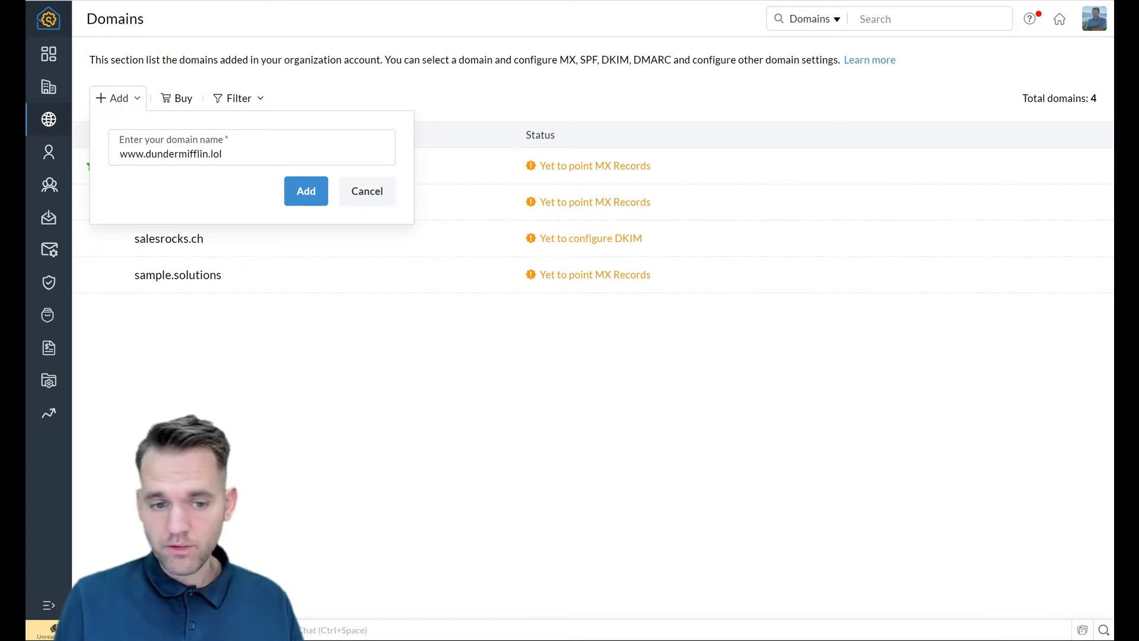
pyautogui.press('Return')
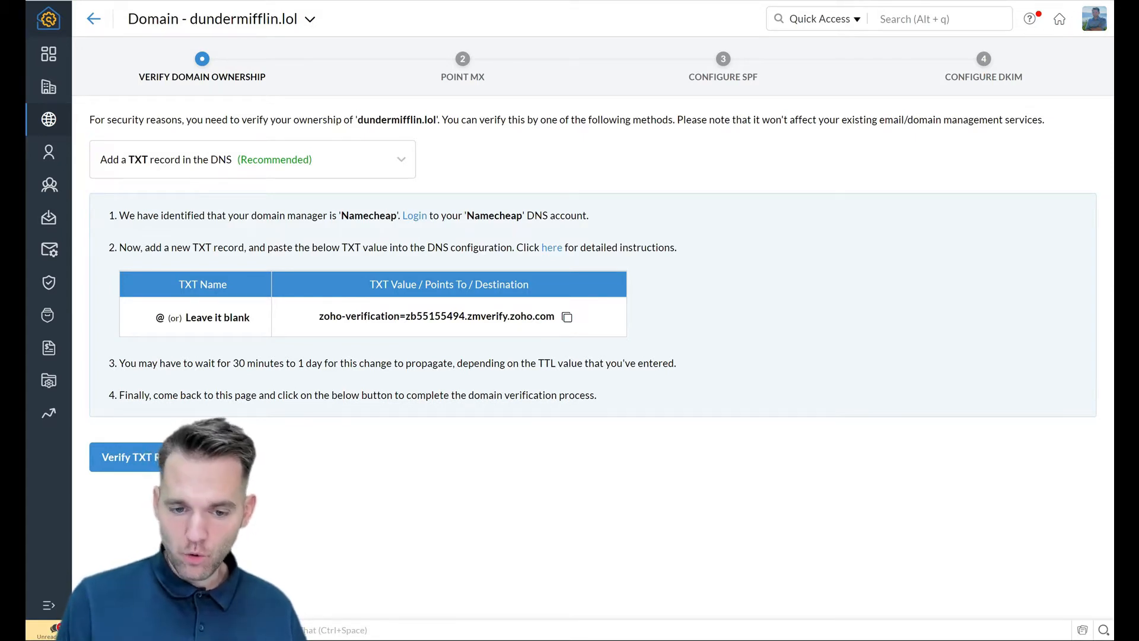
pyautogui.click(567, 317)
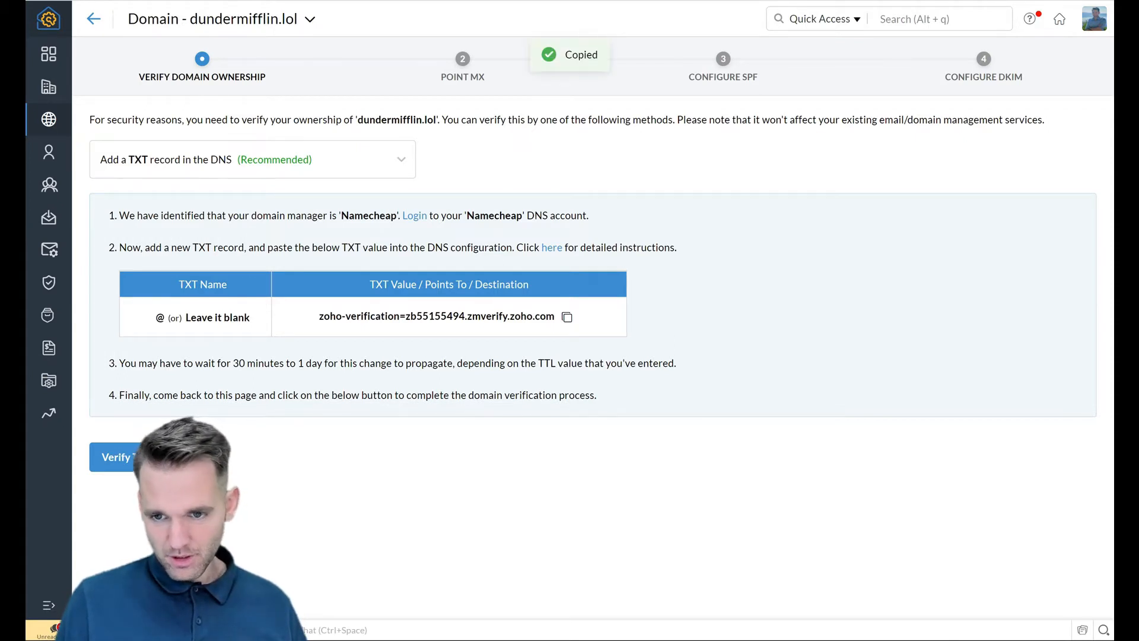
pyautogui.hotkey('ctrl', 'Tab')
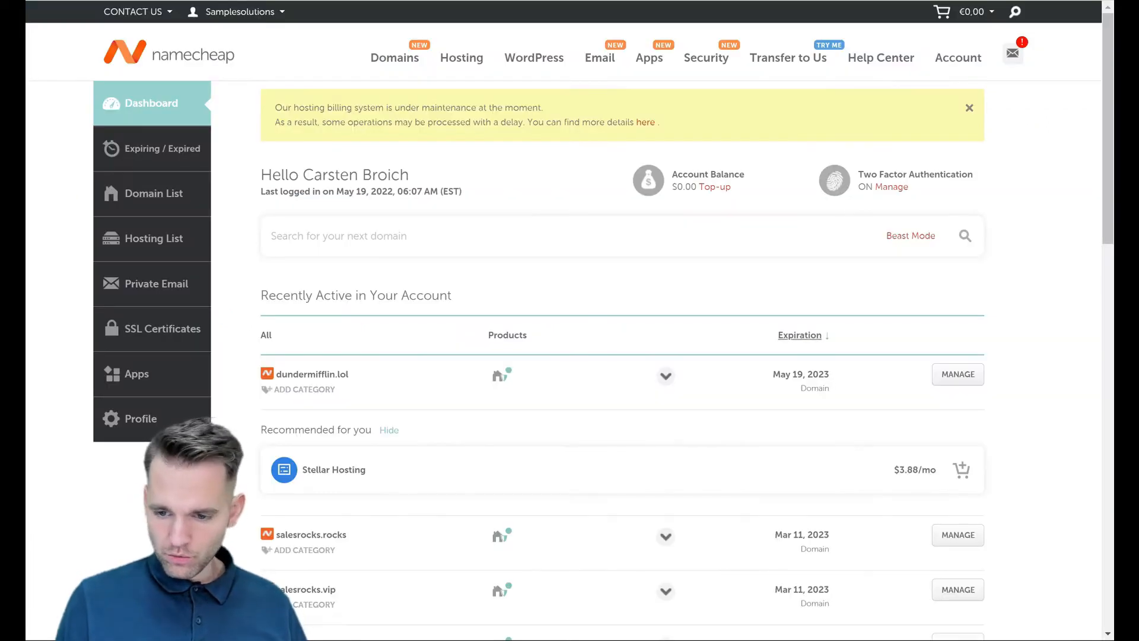
# Step: In dundermifflin.lol's Advanced DNS, save a TXT record at host @ with the Zoho verification value
pyautogui.click(959, 375)
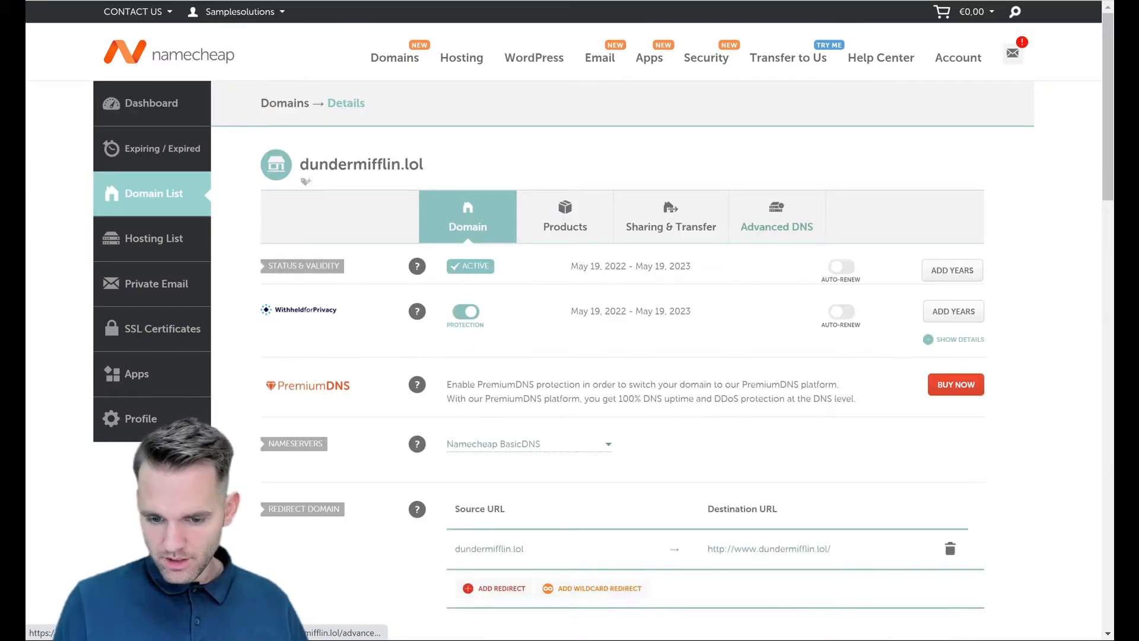
pyautogui.click(777, 227)
pyautogui.scroll(-5, 777, 226)
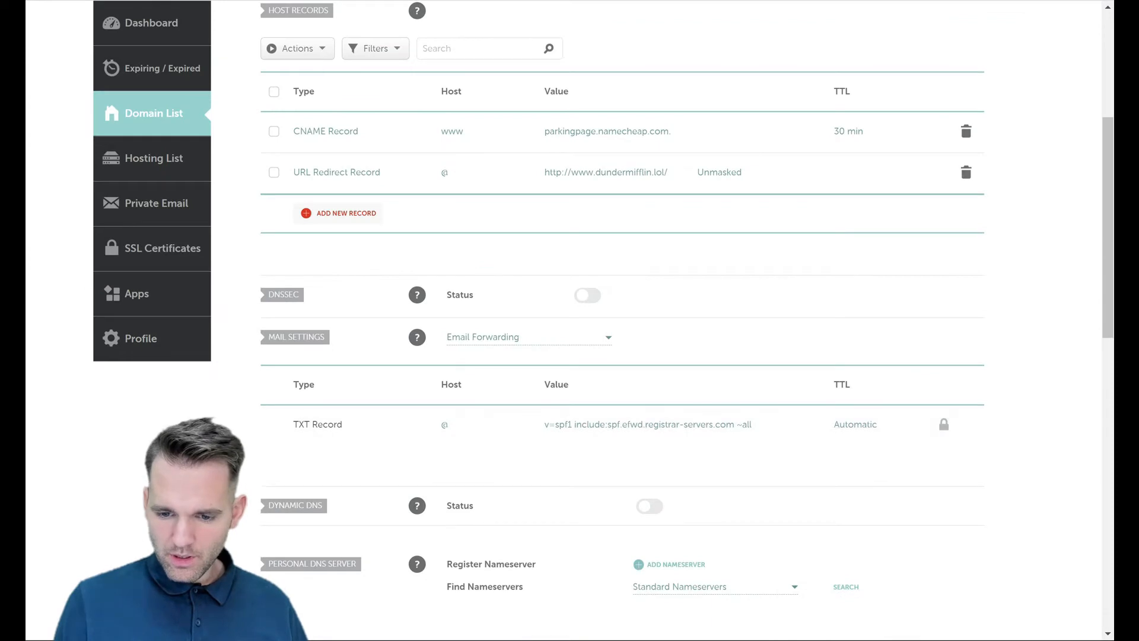
pyautogui.click(338, 213)
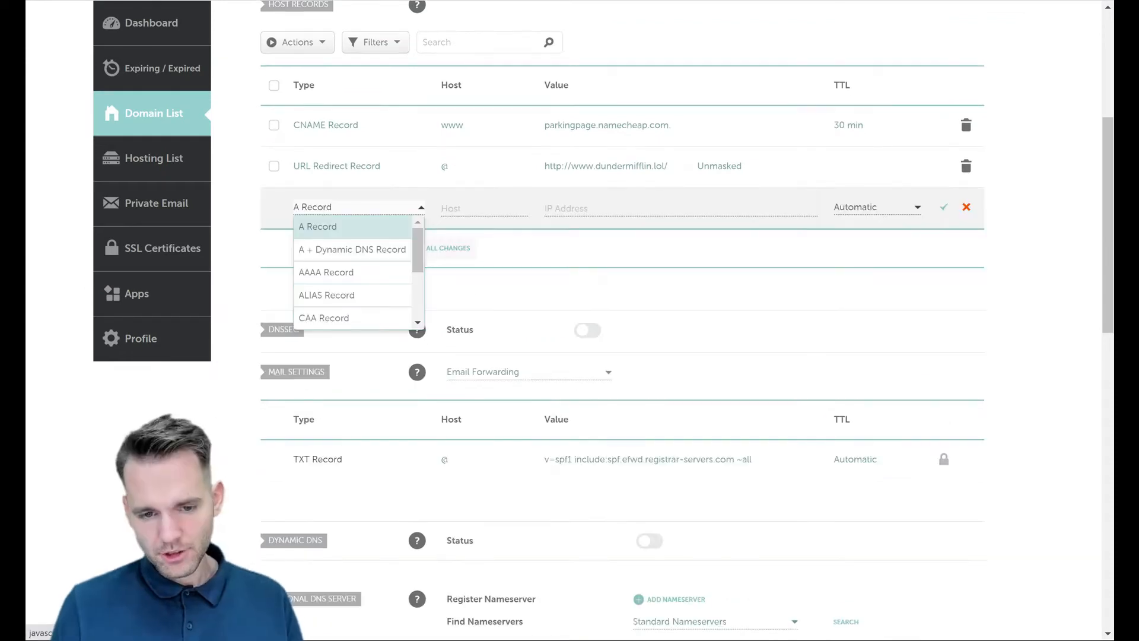
pyautogui.scroll(-2, 353, 274)
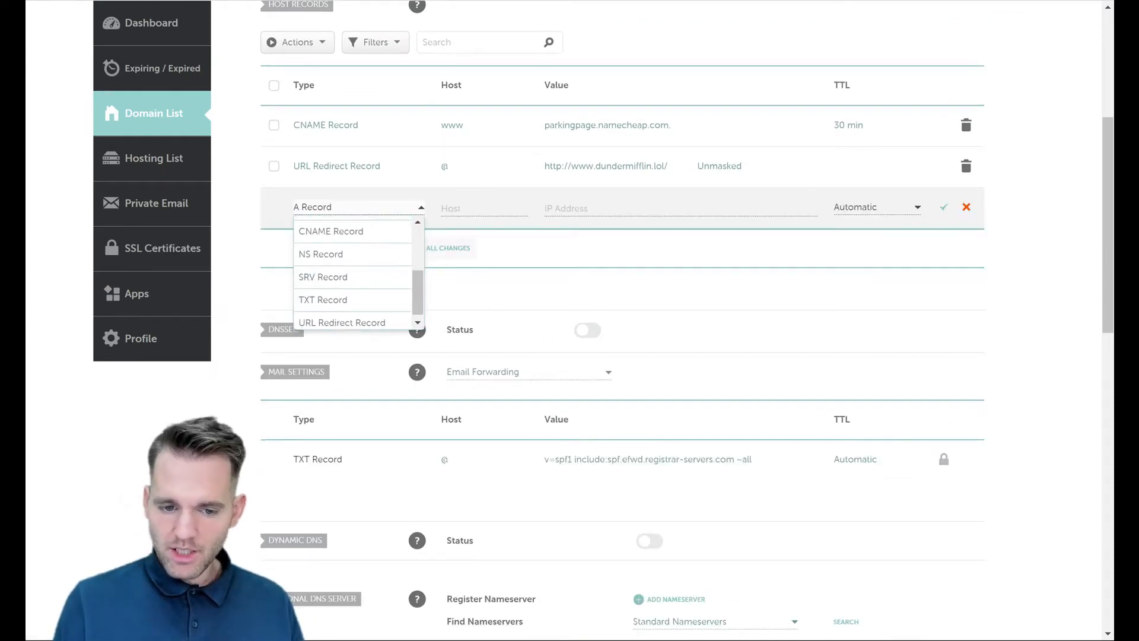
pyautogui.click(352, 300)
pyautogui.click(652, 209)
pyautogui.hotkey('ctrl', 'v')
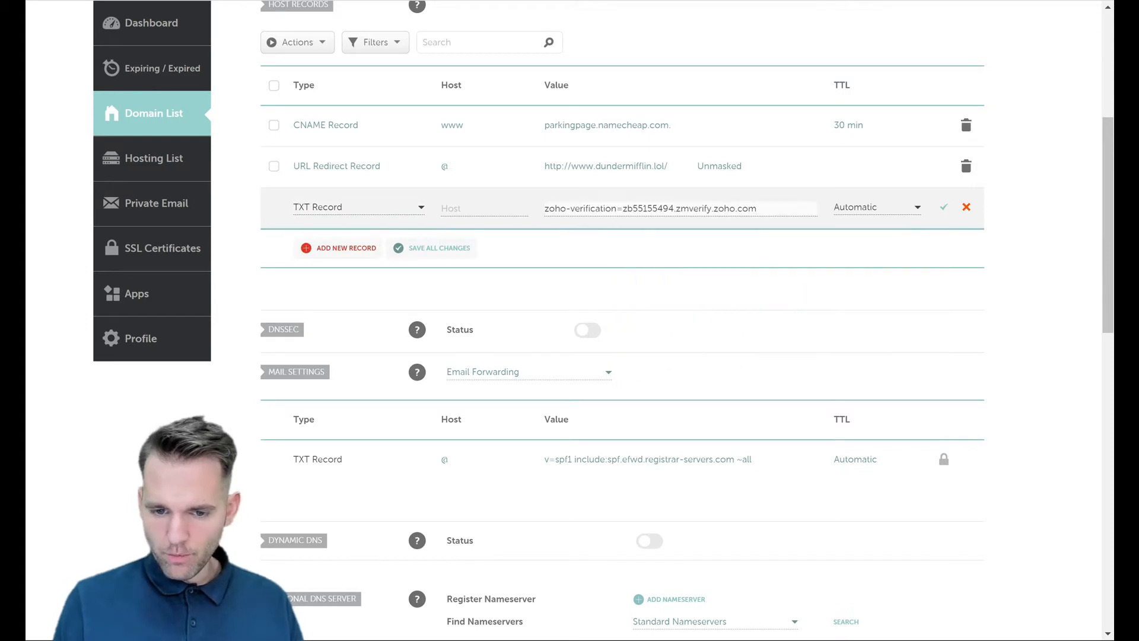
pyautogui.click(484, 208)
pyautogui.click(484, 239)
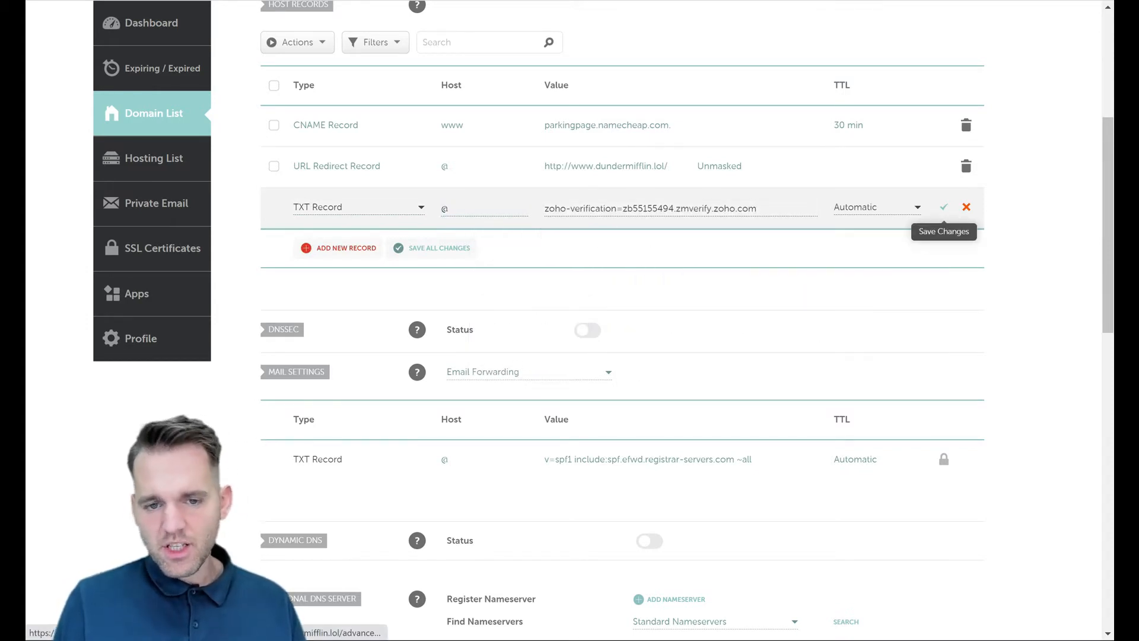
pyautogui.click(944, 207)
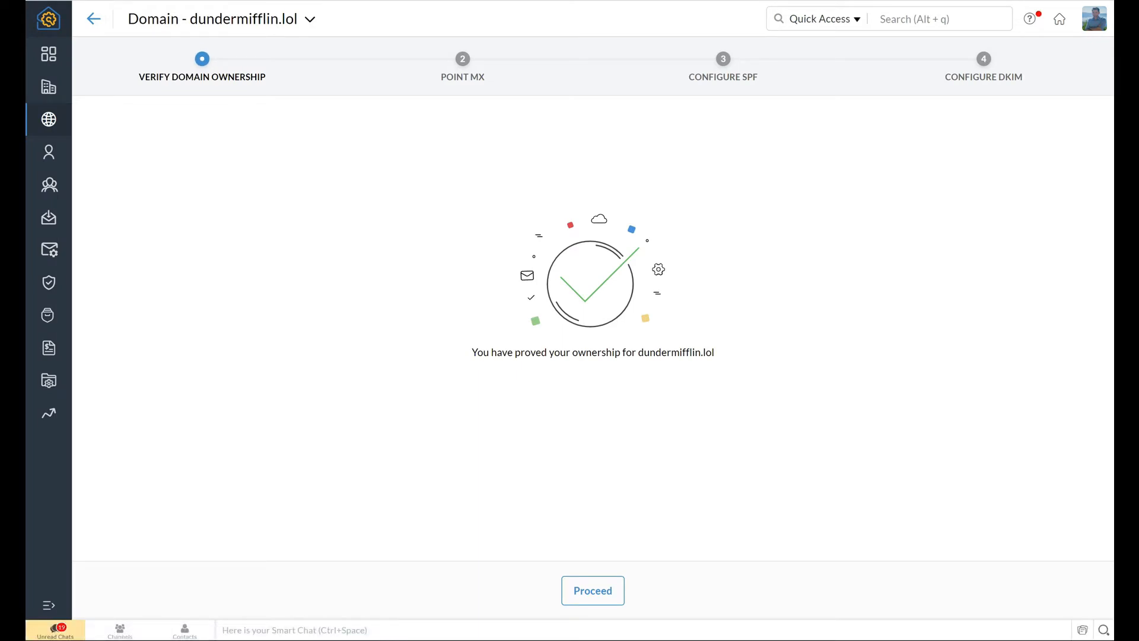
# Step: Proceed to the Point MX step and copy the mx.zoho.com address
pyautogui.click(593, 590)
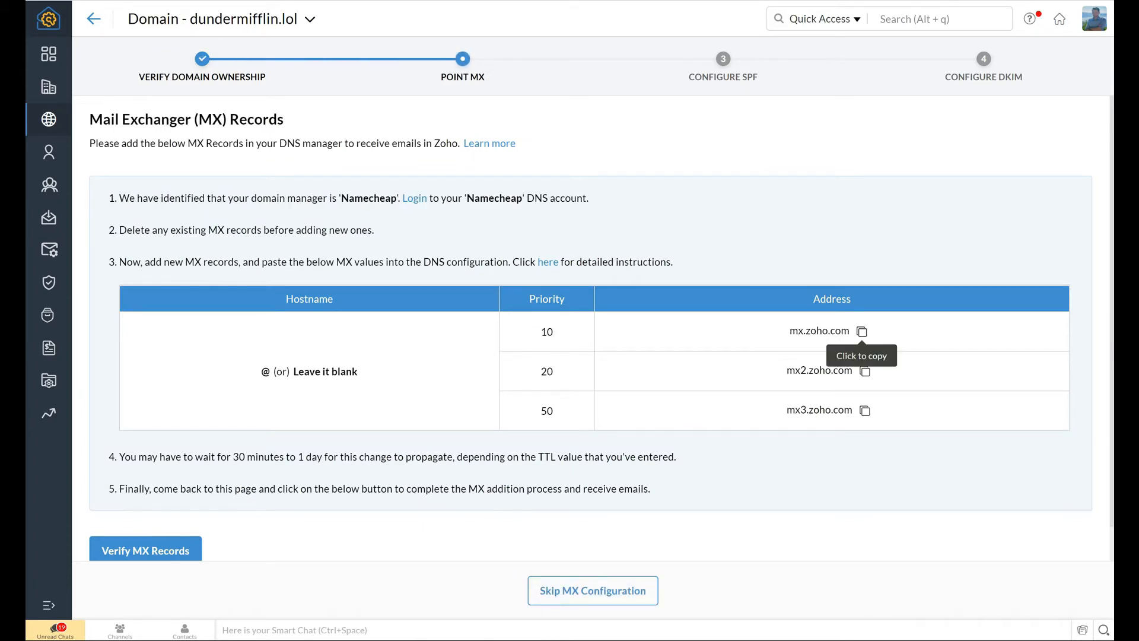
pyautogui.click(862, 331)
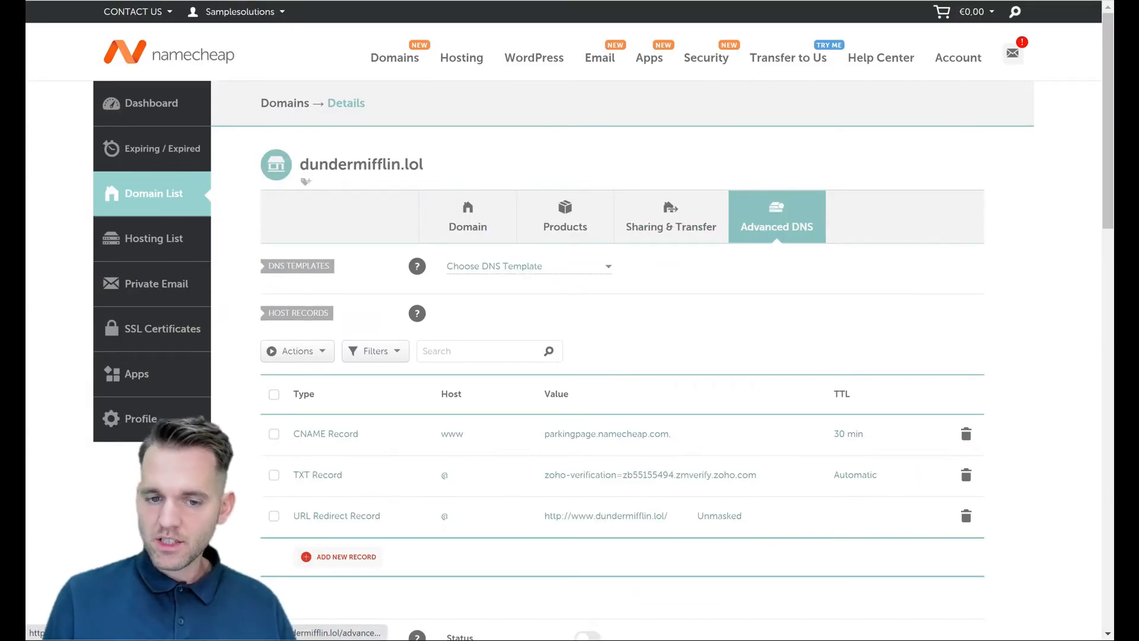
# Step: Switch dundermifflin.lol's mail settings to Custom MX
pyautogui.scroll(-5, 569, 320)
pyautogui.scroll(-1, 569, 321)
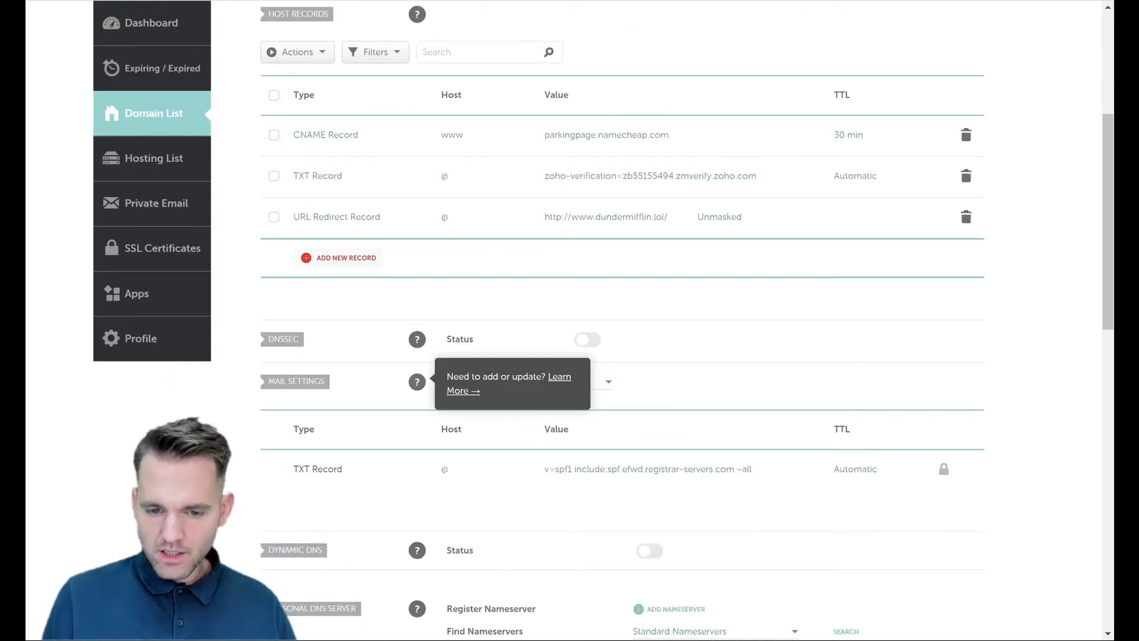
pyautogui.click(528, 381)
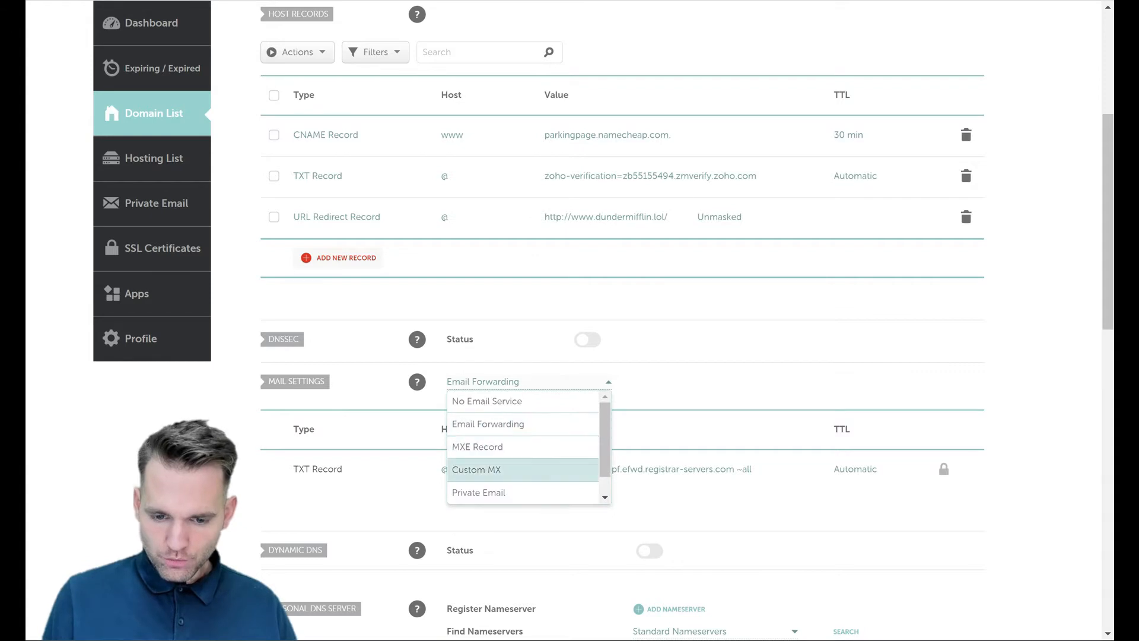
pyautogui.click(477, 470)
pyautogui.scroll(-4, 570, 320)
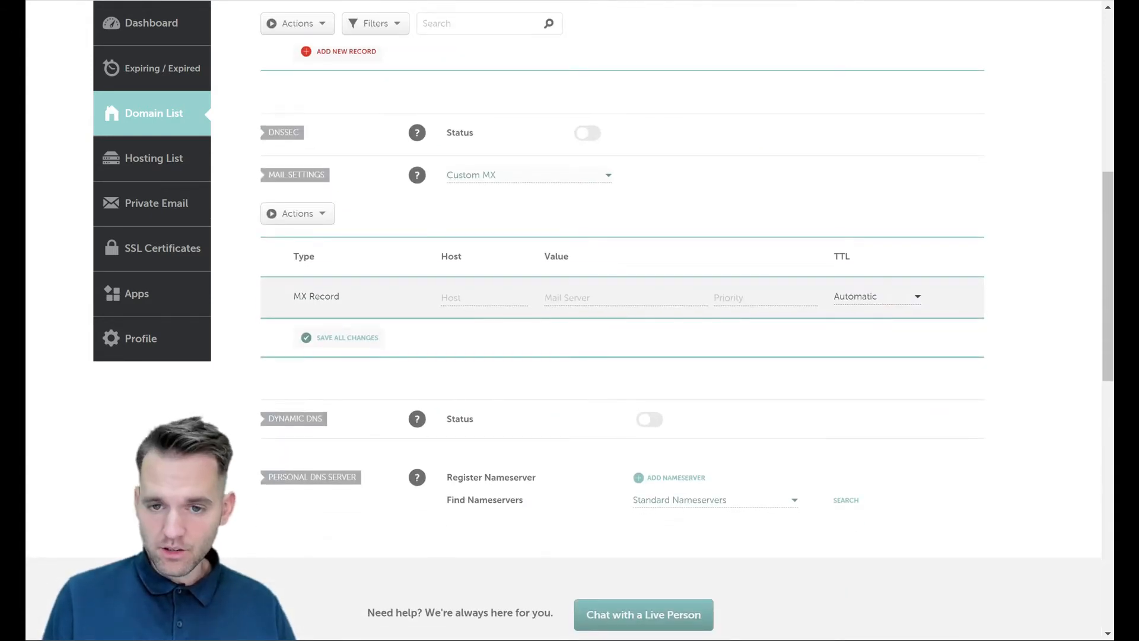
# Step: Add and save the first MX record: mx.zoho.com with priority 10
pyautogui.hotkey('ctrl', 'Tab')
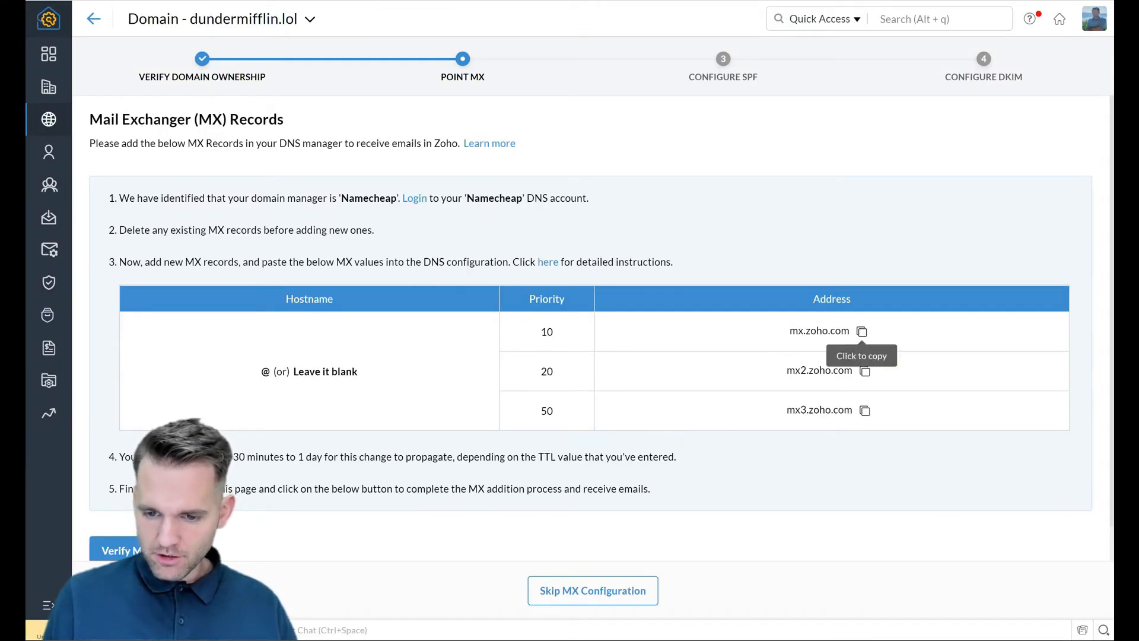
pyautogui.click(865, 371)
pyautogui.hotkey('ctrl', 'Tab')
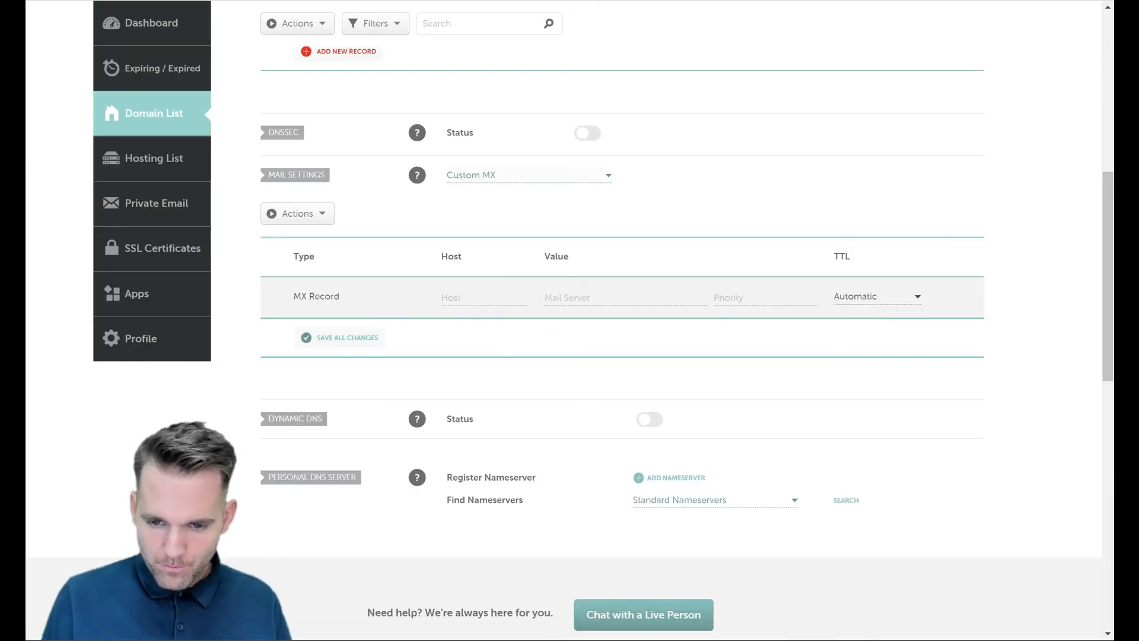
pyautogui.click(626, 297)
pyautogui.hotkey('ctrl', 'v')
pyautogui.press('Tab')
pyautogui.write('1')
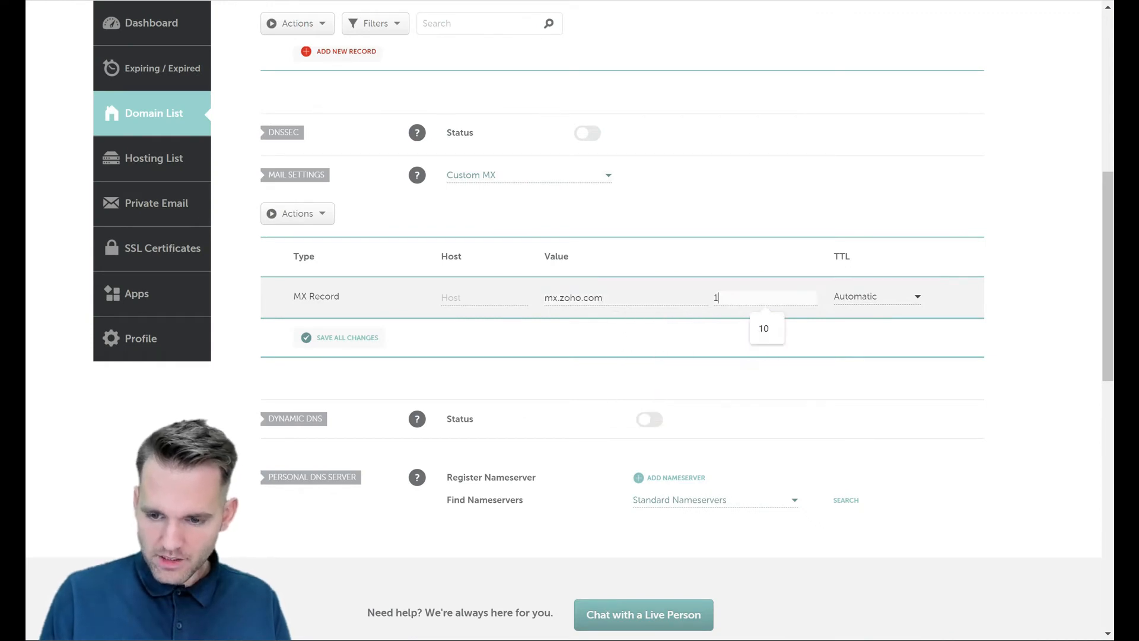
pyautogui.write('0')
pyautogui.press('Return')
# Step: Copy the mx2.zoho.com address from Zoho for the second MX record
pyautogui.hotkey('ctrl', 'Tab')
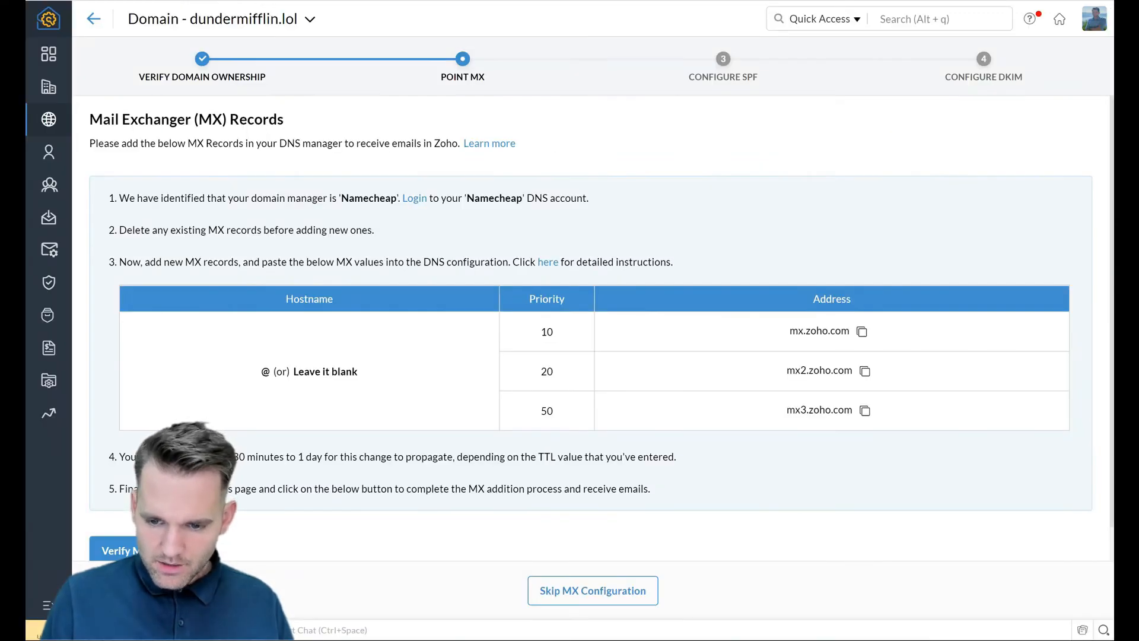
pyautogui.click(865, 371)
pyautogui.hotkey('ctrl', 'Tab')
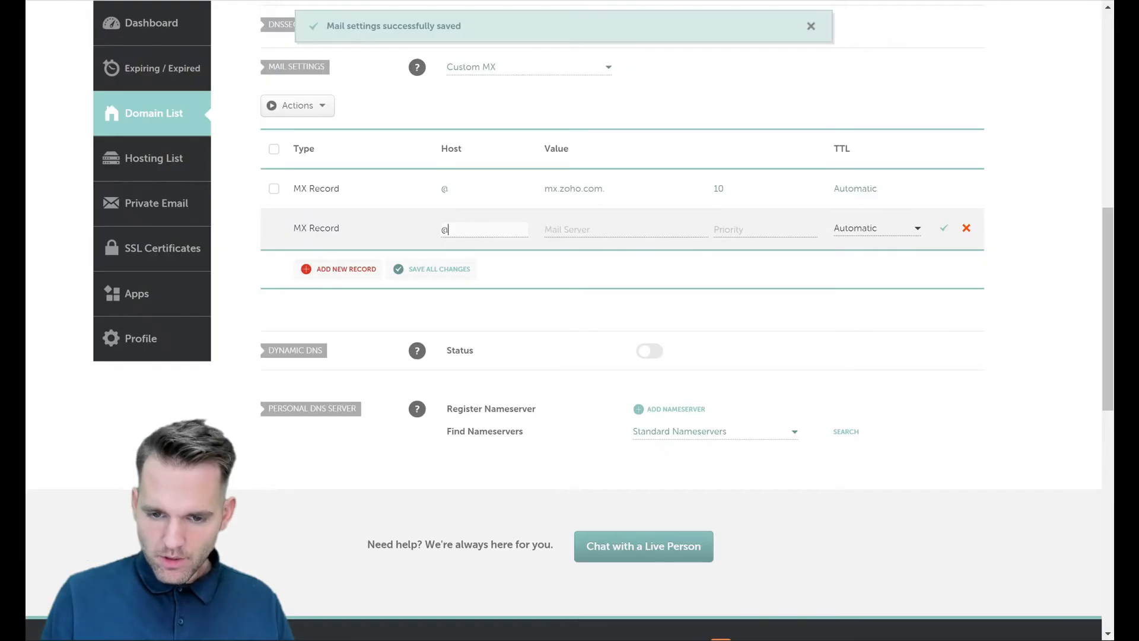
pyautogui.hotkey('ctrl', 'Tab')
pyautogui.hotkey('ctrl', 'Tab')
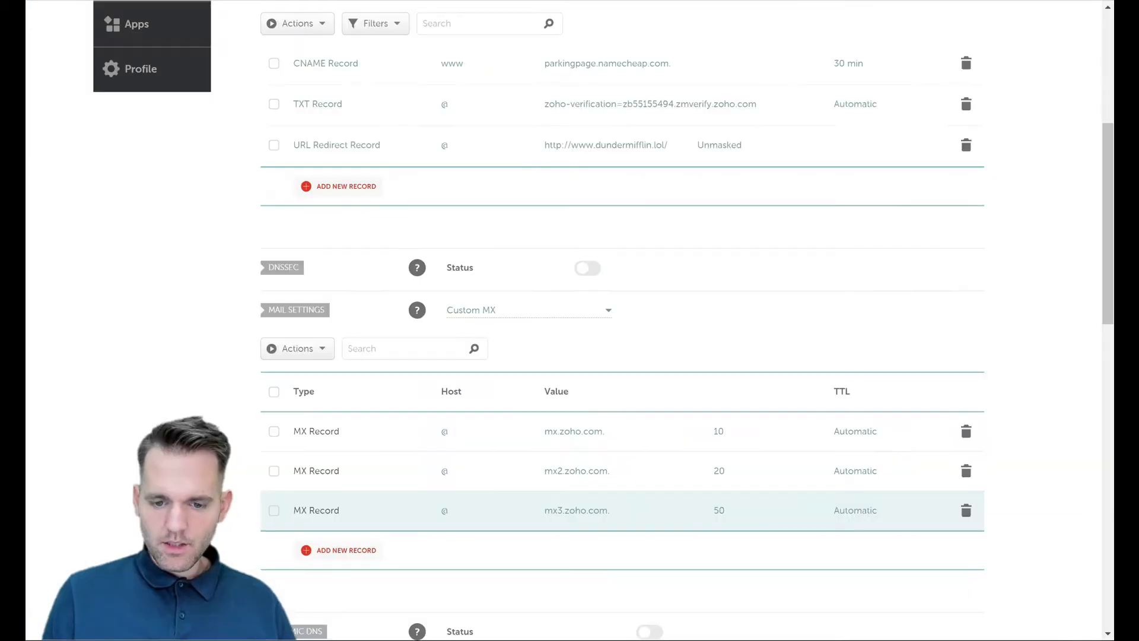
pyautogui.scroll(-2, 621, 321)
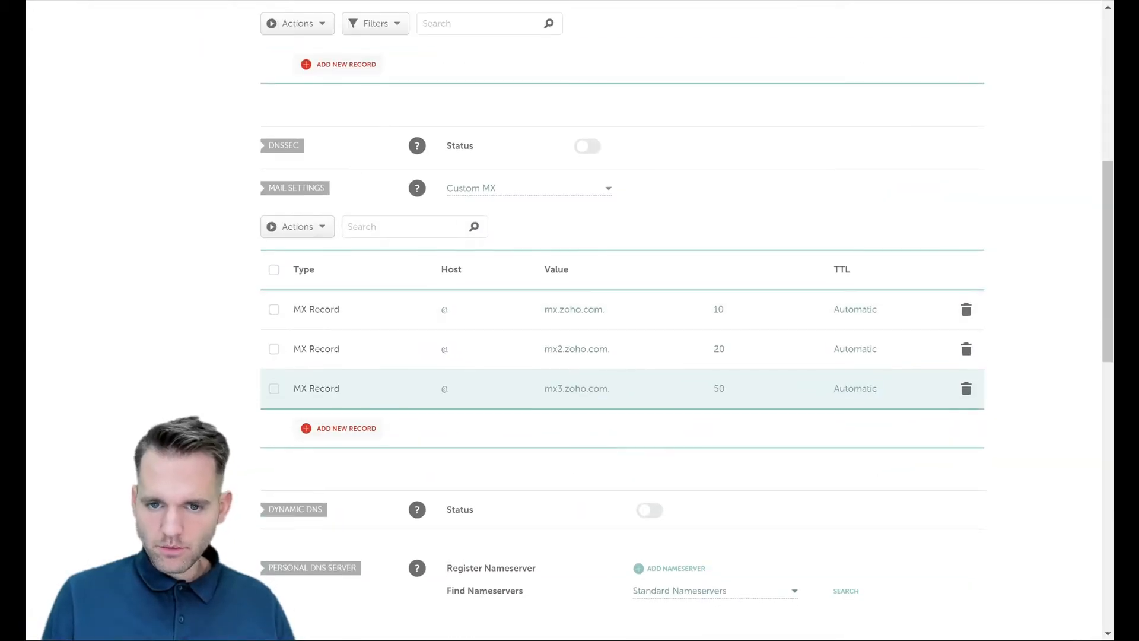
pyautogui.hotkey('ctrl', 'Tab')
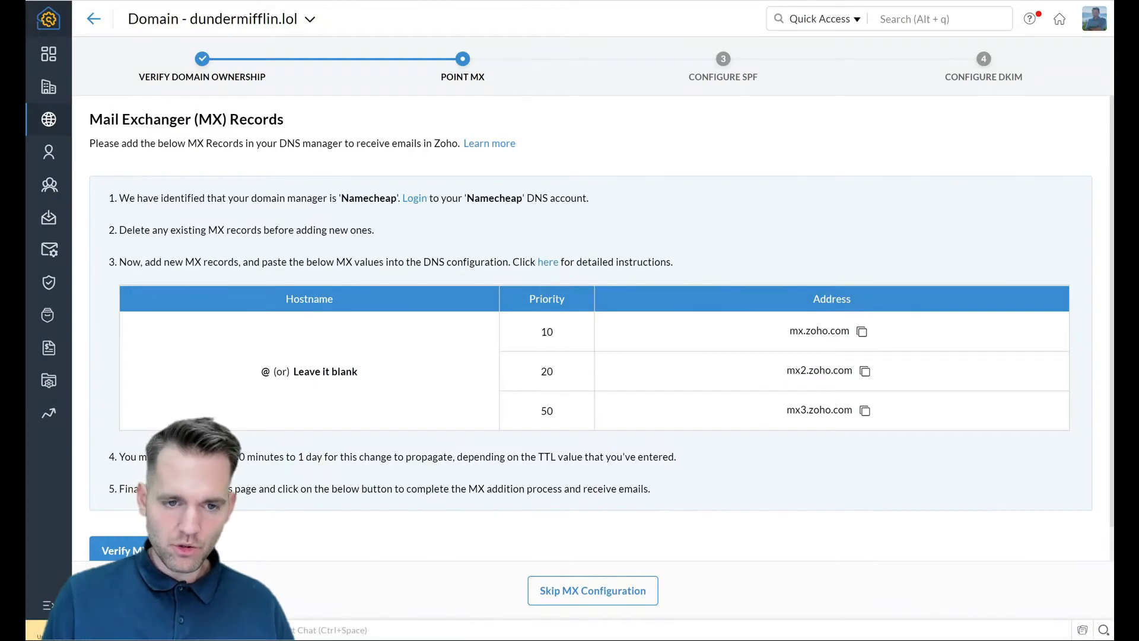
# Step: Verify the MX records and copy the SPF value v=spf1 include:zoho.com ~all
pyautogui.scroll(-1, 591, 327)
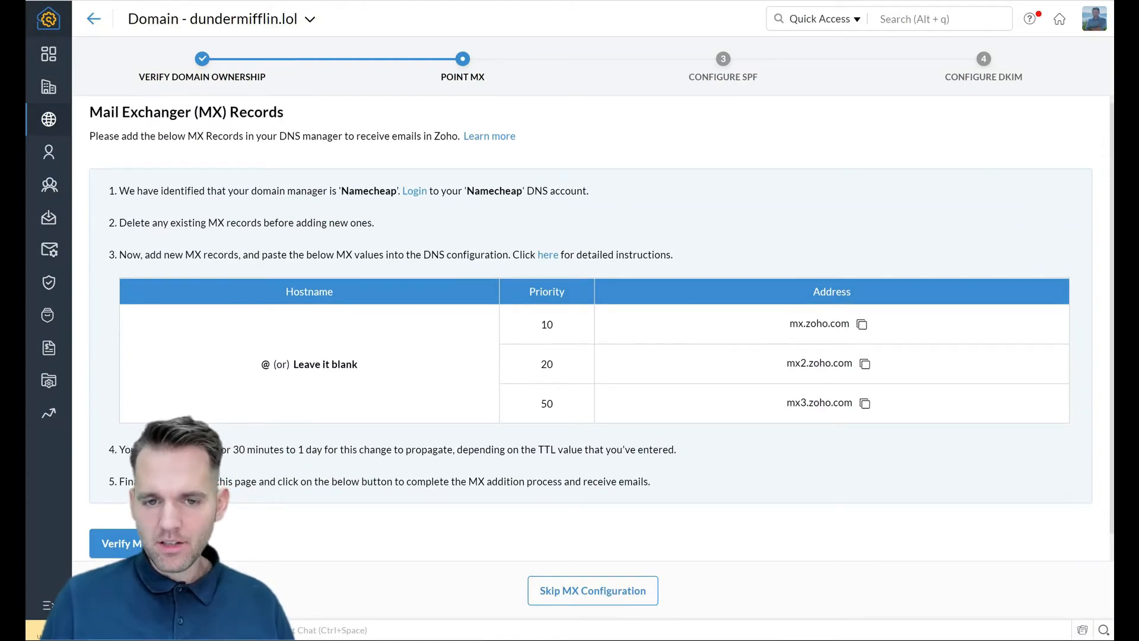
pyautogui.click(152, 544)
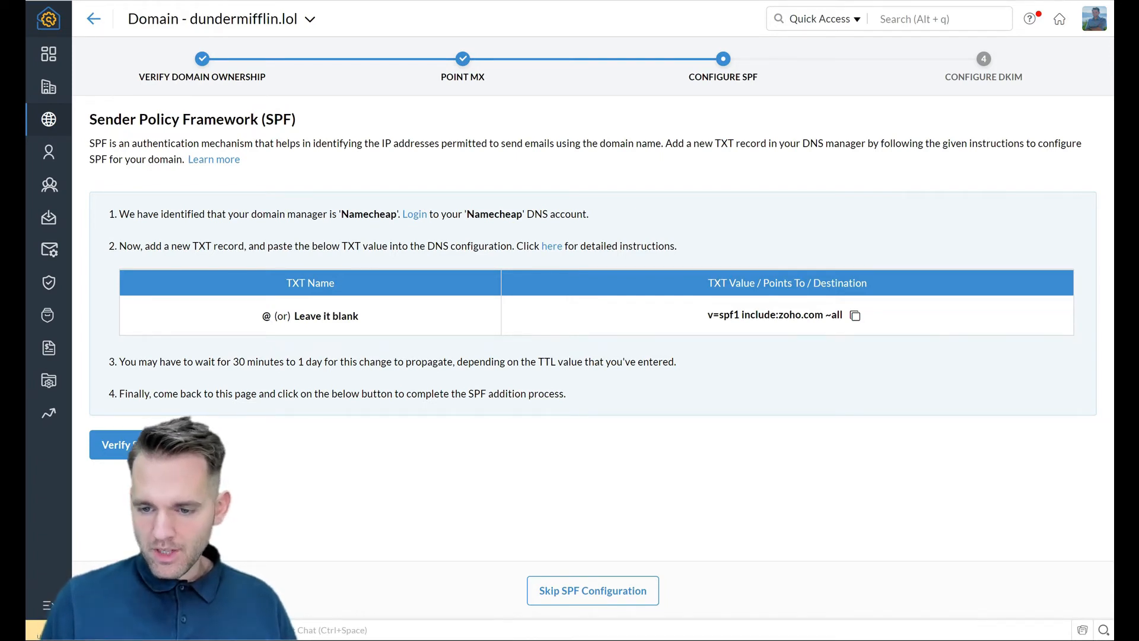
pyautogui.click(854, 315)
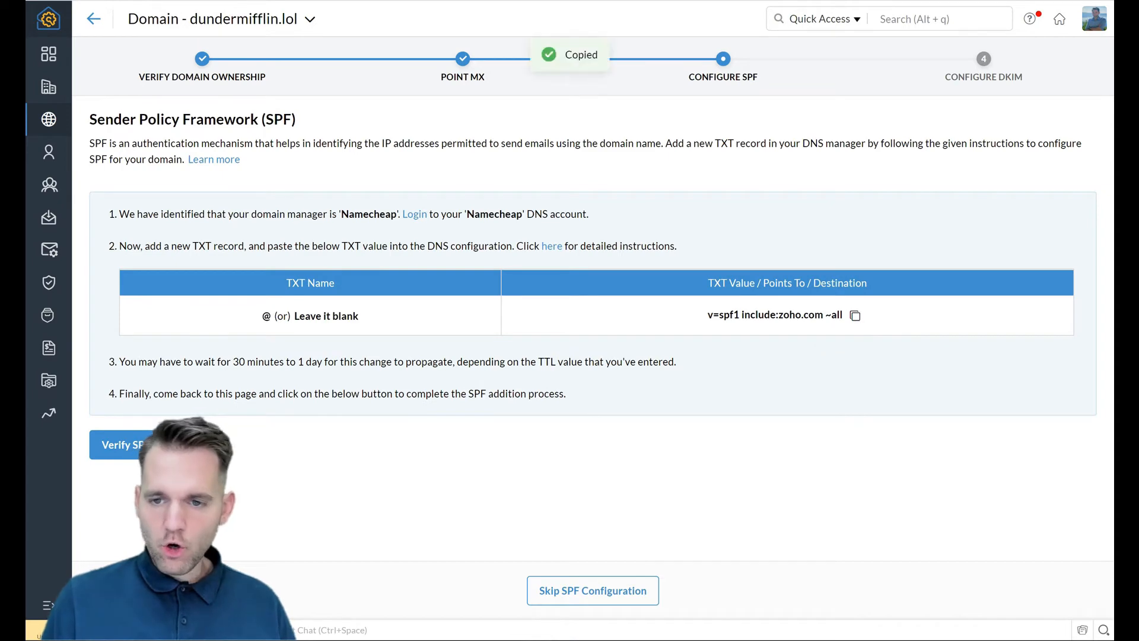
pyautogui.hotkey('ctrl', 'Tab')
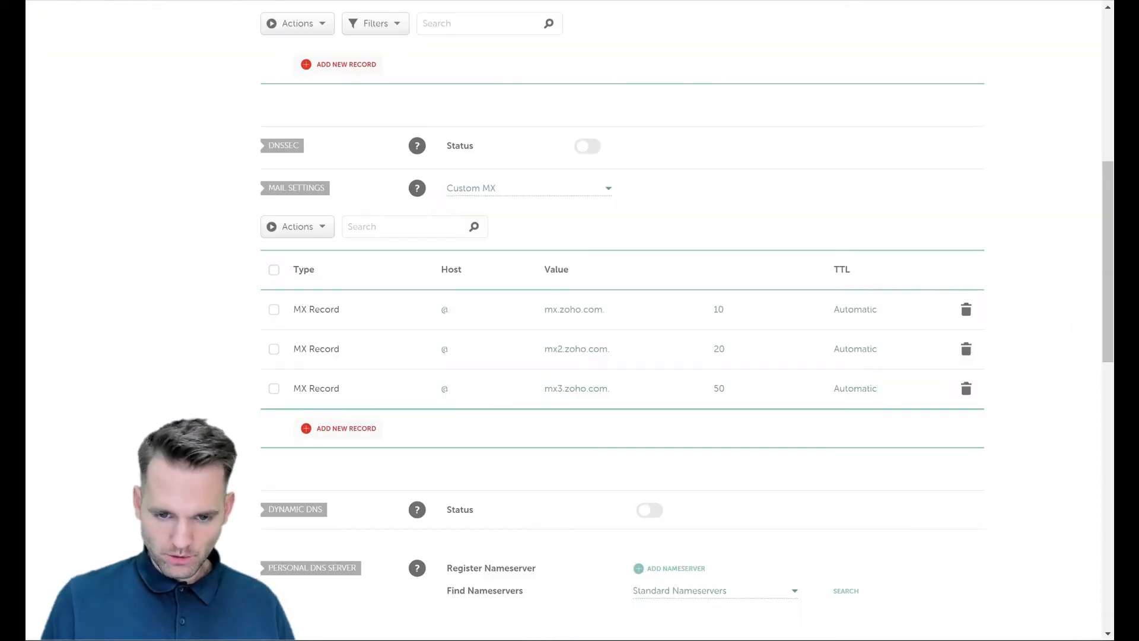
# Step: Save a TXT record at host @ with value v=spf1 include:zoho.com ~all
pyautogui.scroll(4, 622, 321)
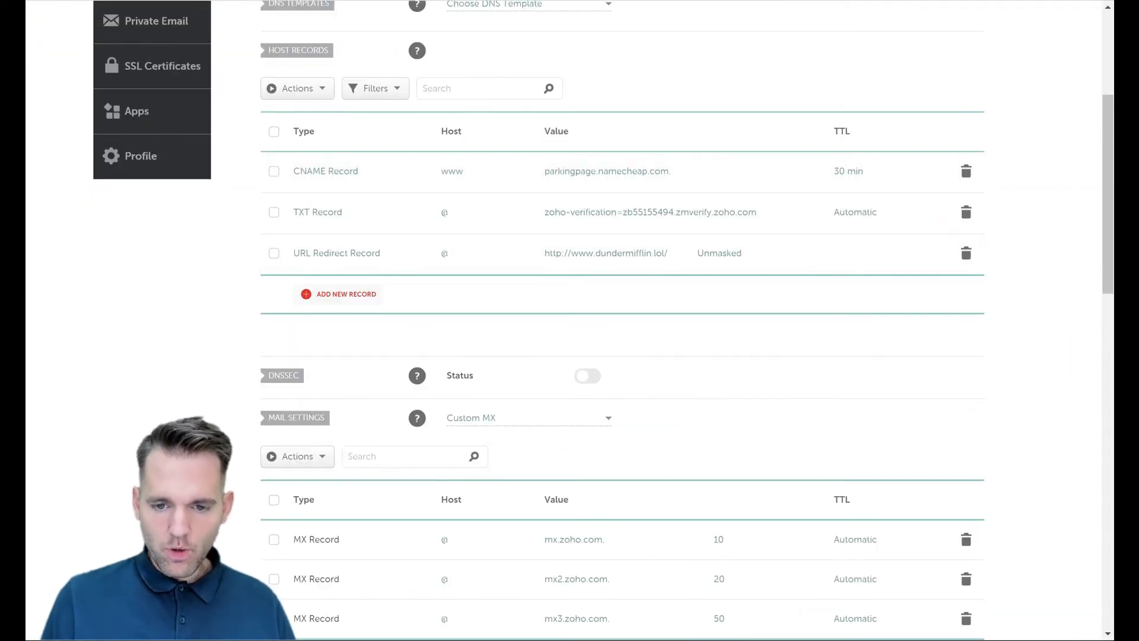
pyautogui.click(346, 294)
pyautogui.scroll(-4, 353, 251)
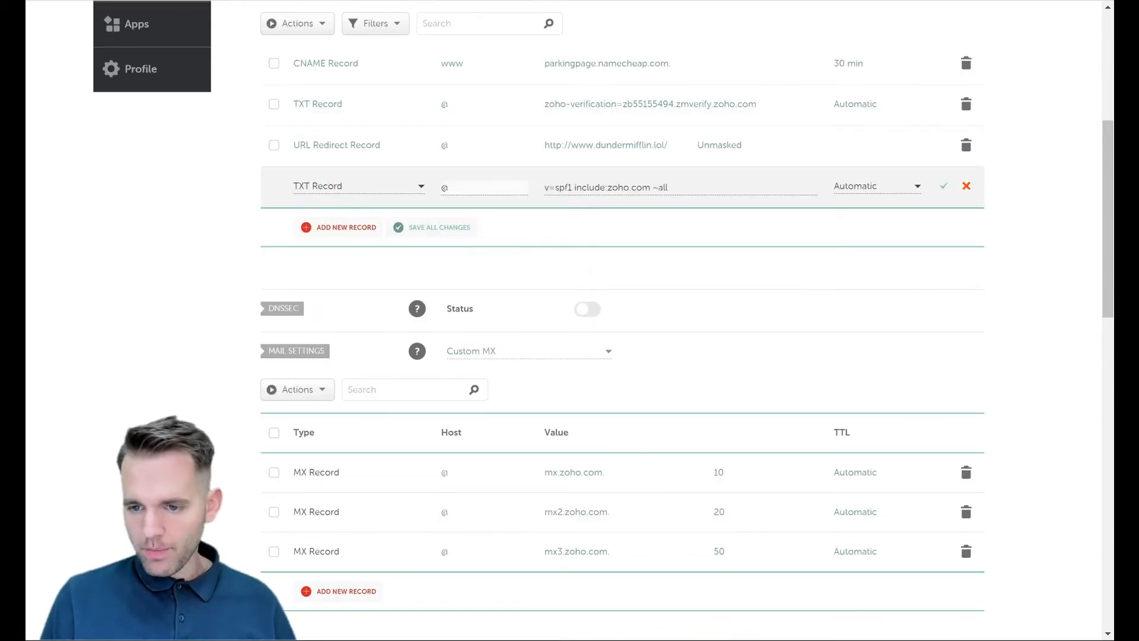
pyautogui.press('Return')
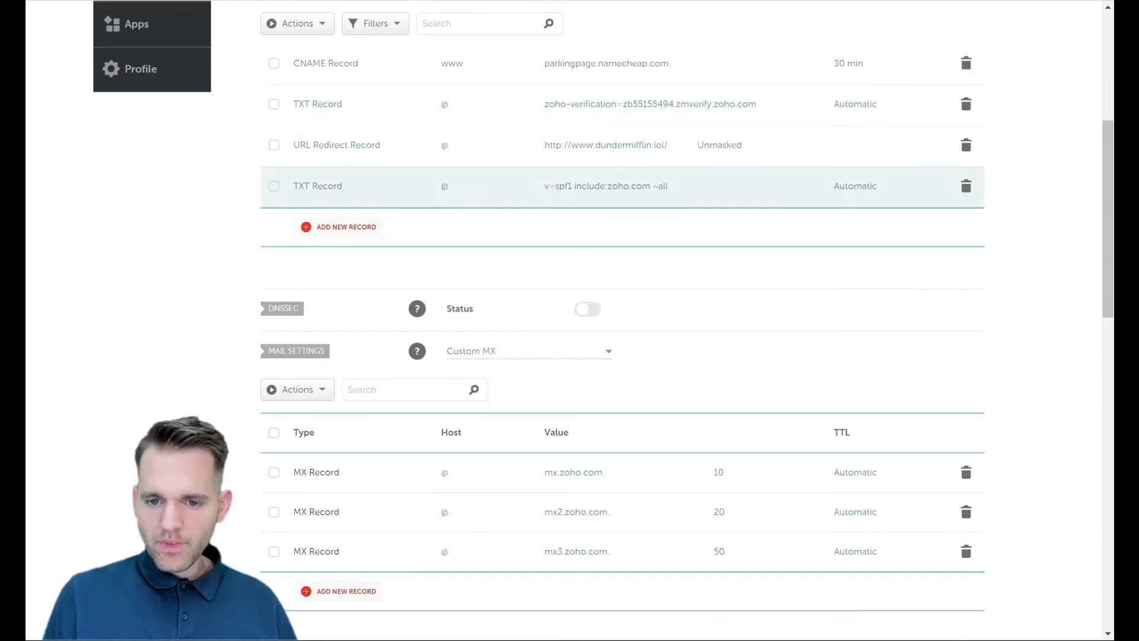
pyautogui.hotkey('ctrl', 'Tab')
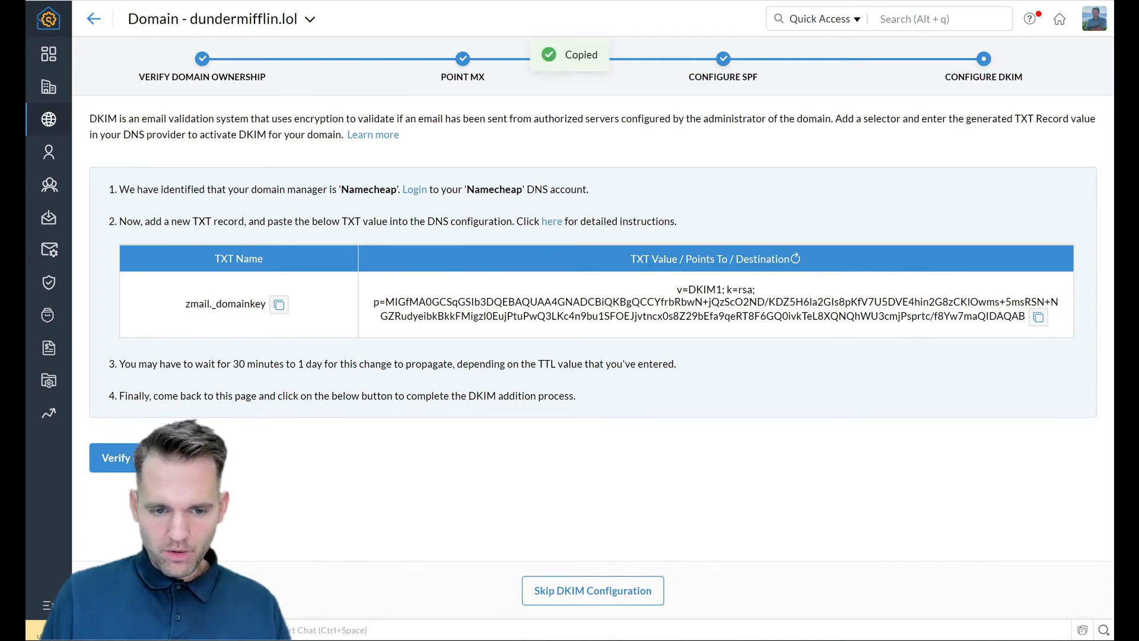
# Step: Return to Namecheap's DNS records with the DKIM record details copied
pyautogui.hotkey('ctrl', 'Tab')
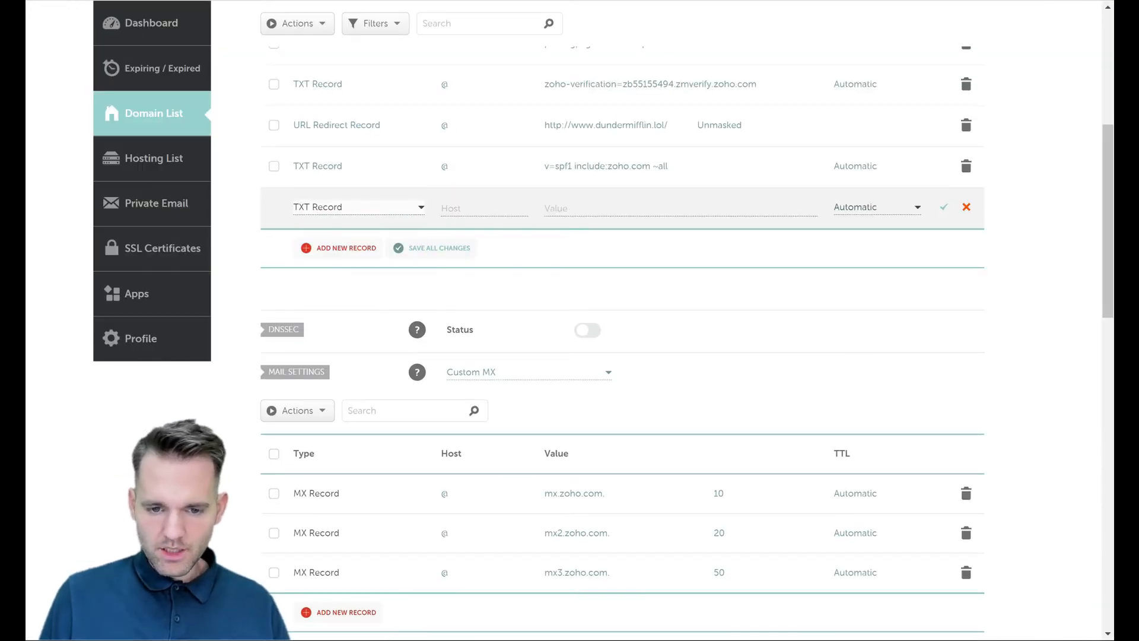
# Step: Fill the new TXT record with host zmail._domainkey and the DKIM key value
pyautogui.click(484, 208)
pyautogui.hotkey('ctrl', 'v')
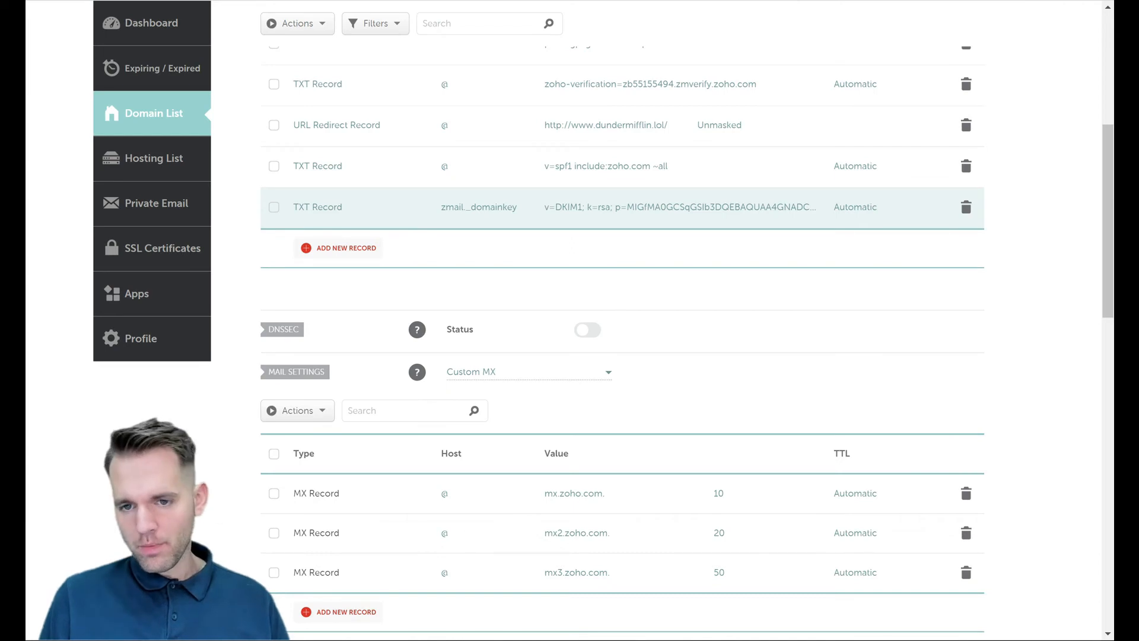
pyautogui.hotkey('ctrl', 'Tab')
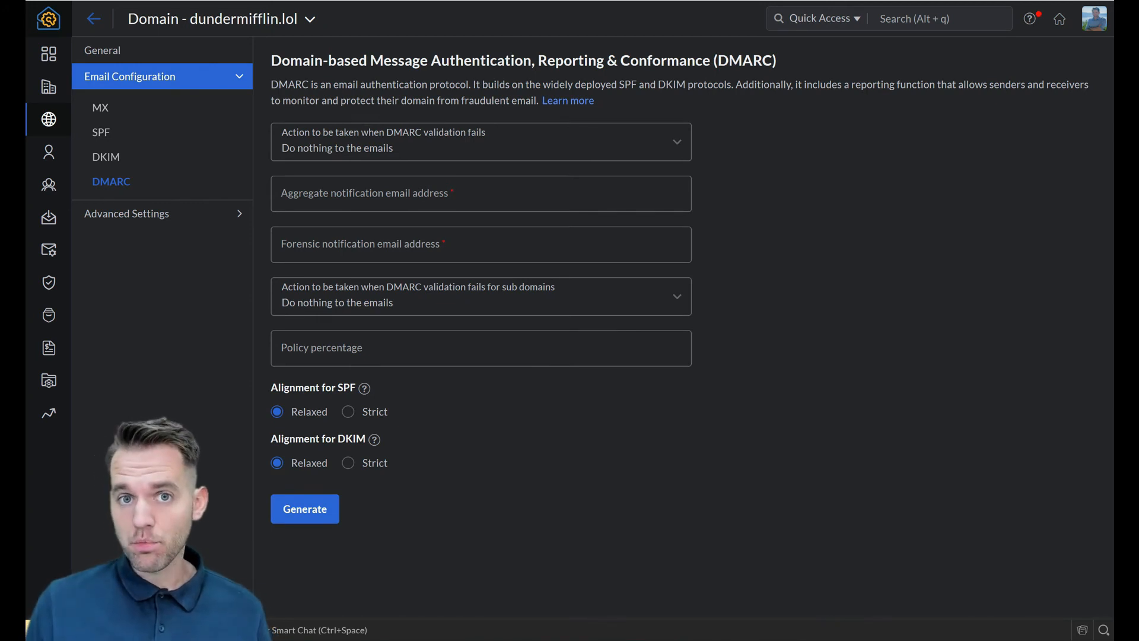
# Step: Set failed-DMARC mail to be rejected and enter the aggregate and forensic report addresses
pyautogui.click(482, 141)
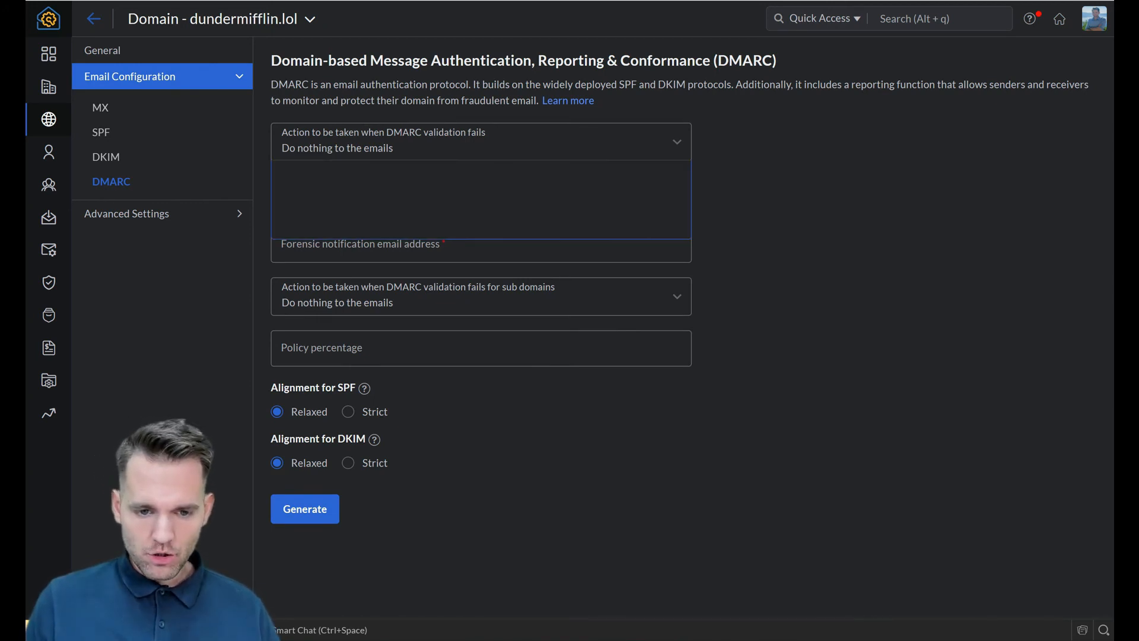
pyautogui.press('Down')
pyautogui.press('Down')
pyautogui.press('Return')
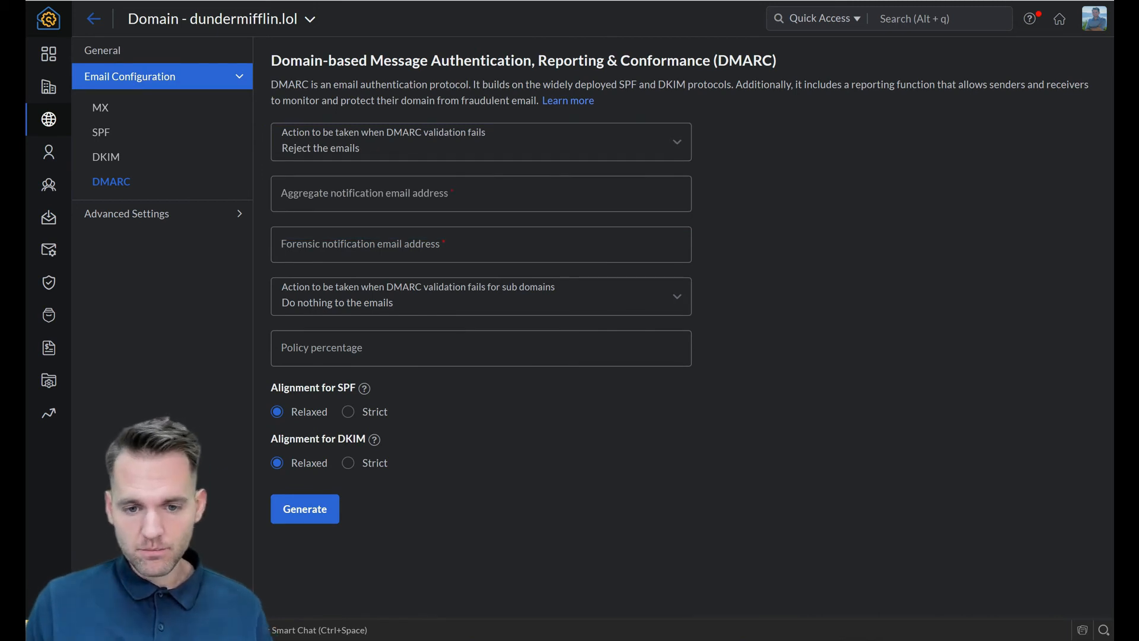
pyautogui.click(282, 200)
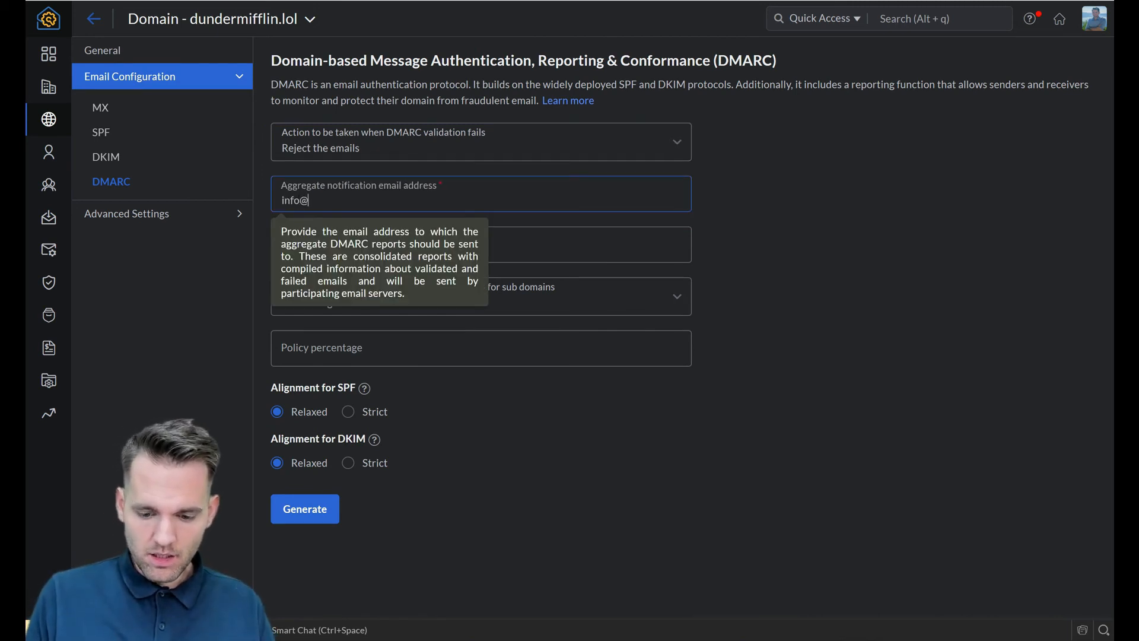
pyautogui.press('Tab')
pyautogui.write('inf')
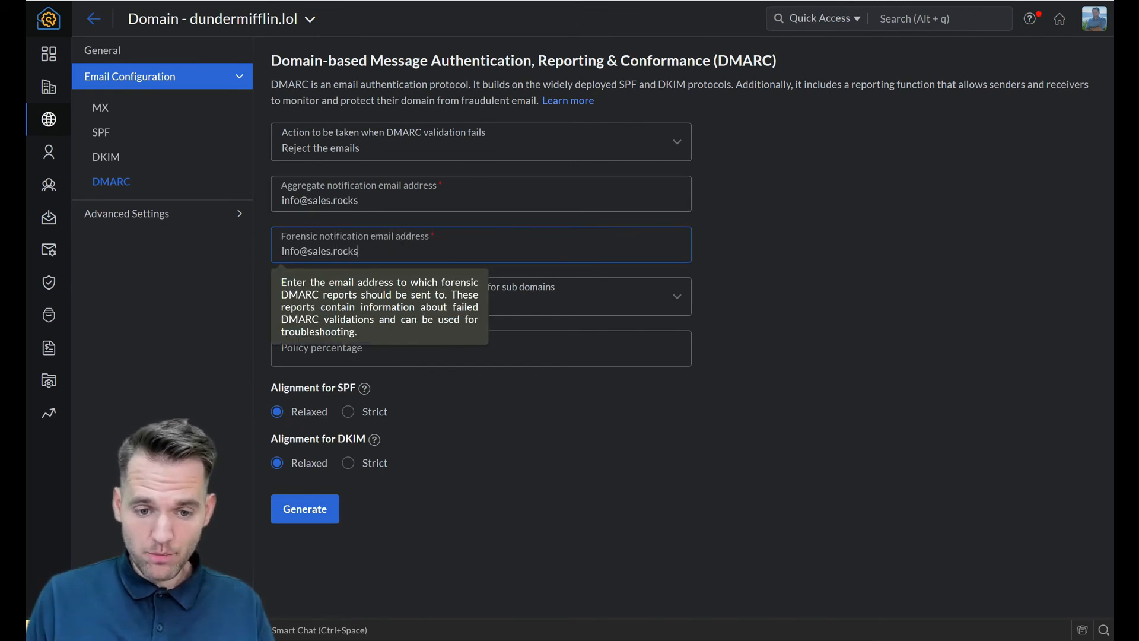
# Step: Reject failing sub-domain mail, set policy 100% with strict SPF/DKIM alignment, and generate the record
pyautogui.press('Tab')
pyautogui.press('Down')
pyautogui.press('Down')
pyautogui.press('Return')
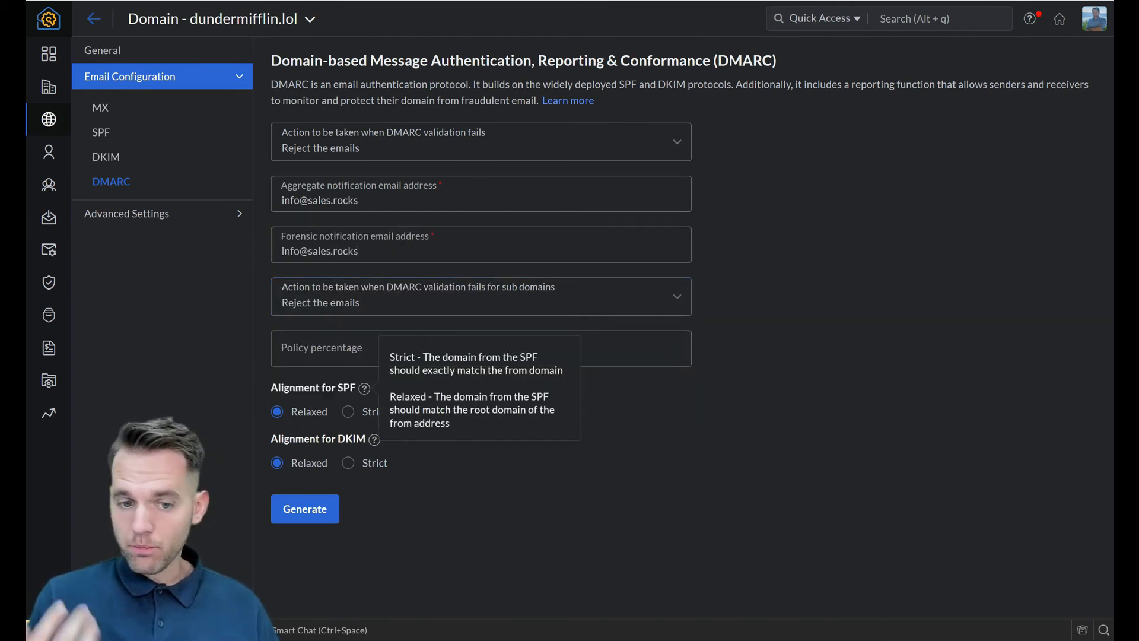
pyautogui.press('Tab')
pyautogui.write('1')
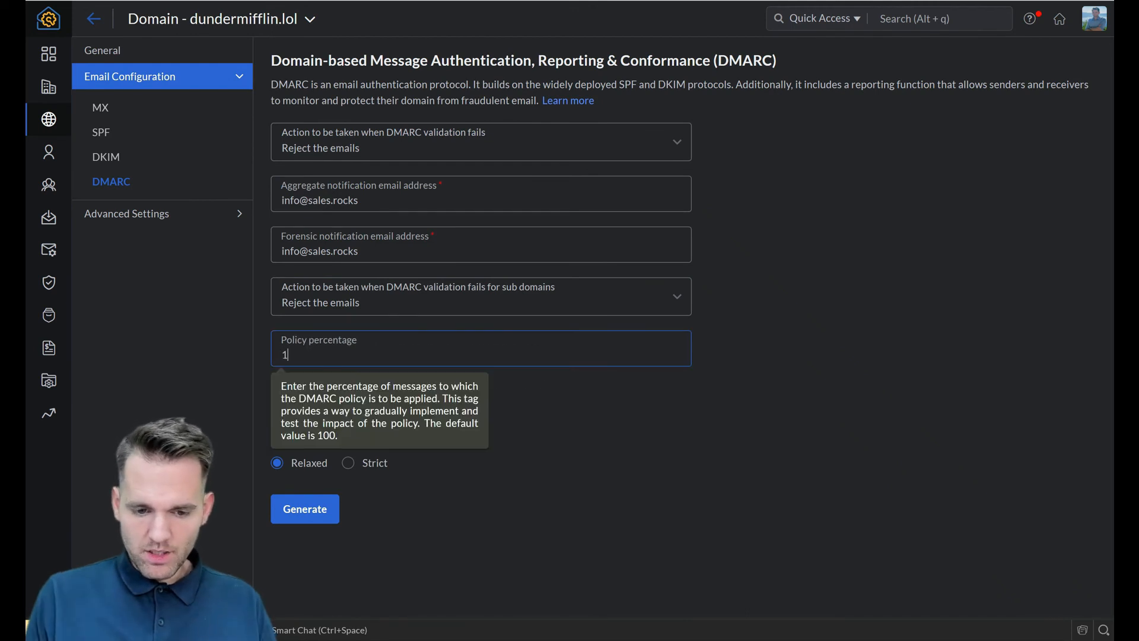
pyautogui.write('00')
pyautogui.press('Tab')
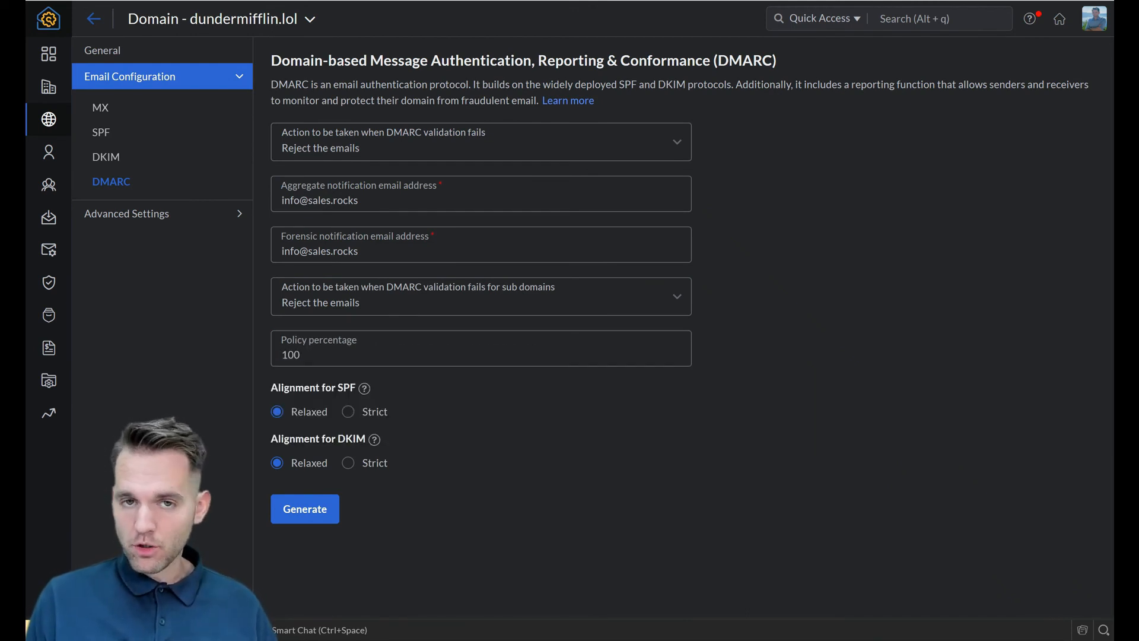
pyautogui.press('Tab')
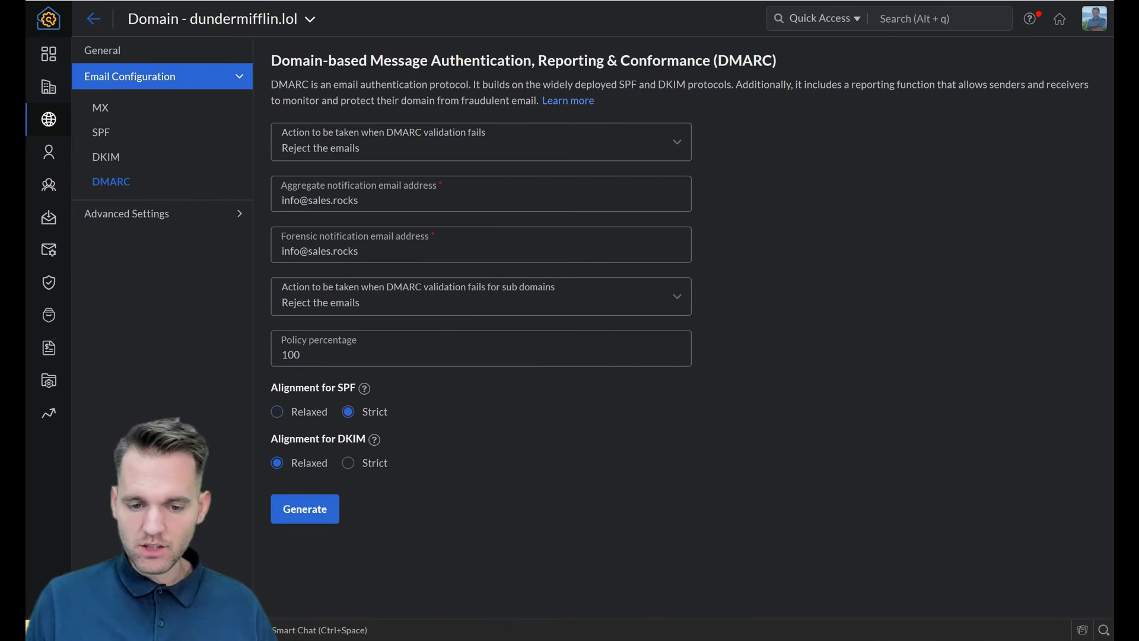
pyautogui.click(348, 463)
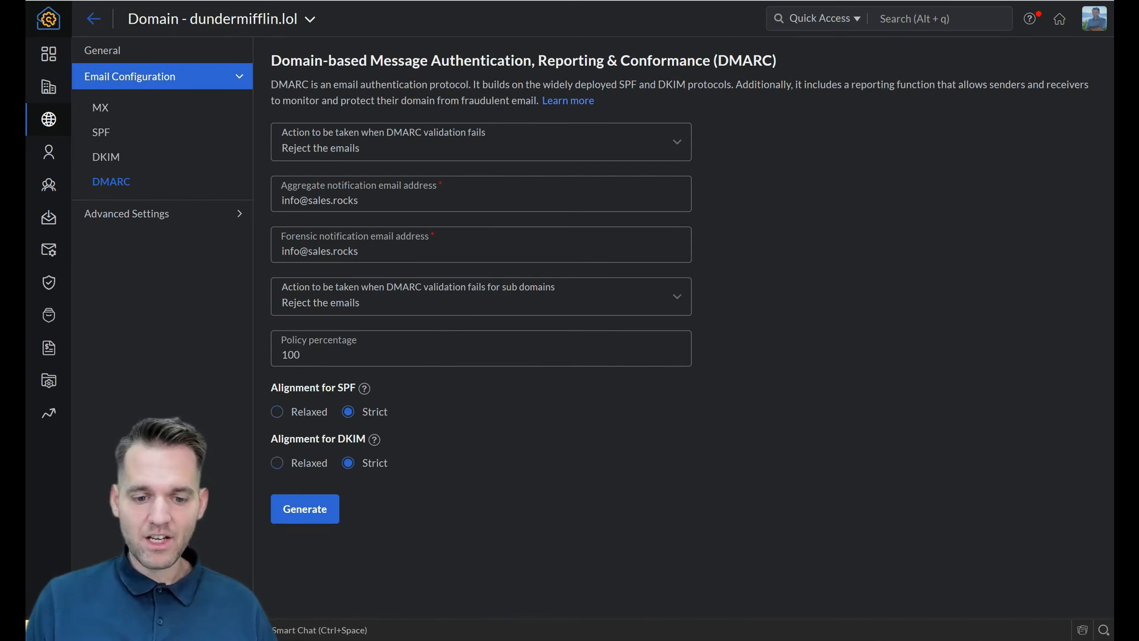
pyautogui.click(305, 508)
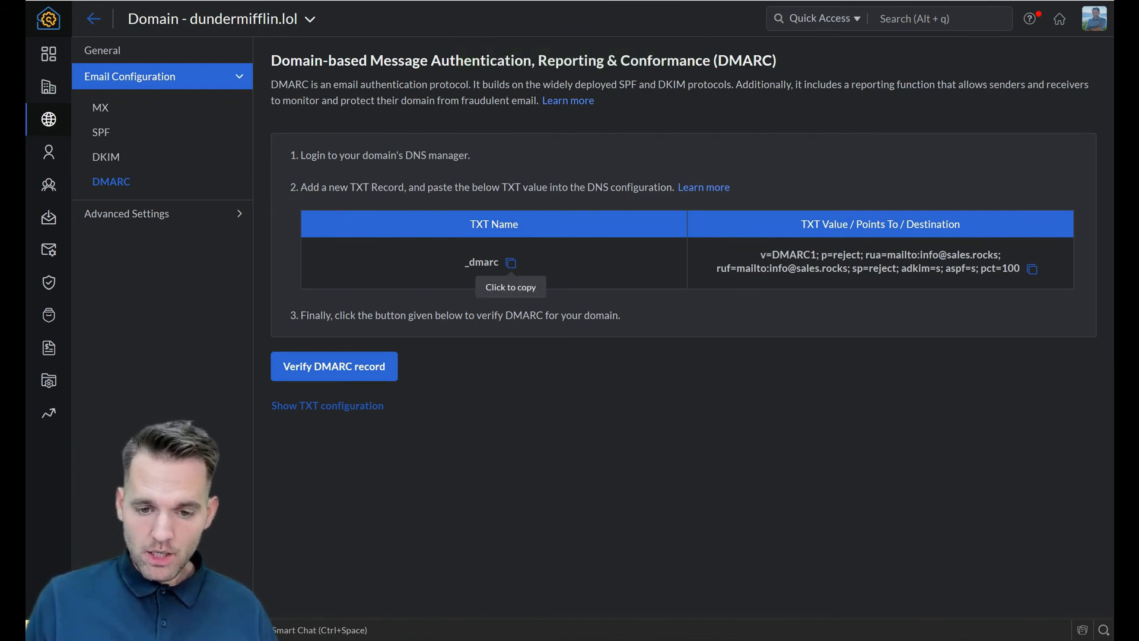
# Step: Save the _dmarc TXT record with the DMARC value, then check DMARC and MX status in Zoho
pyautogui.click(511, 262)
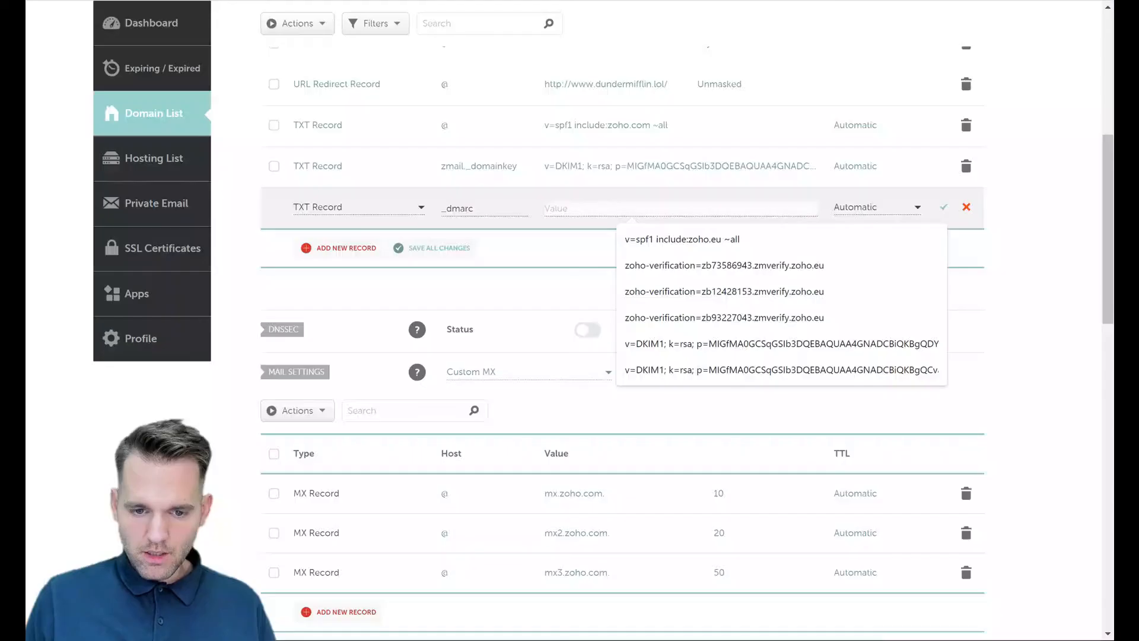
pyautogui.hotkey('ctrl', 'v')
pyautogui.press('Return')
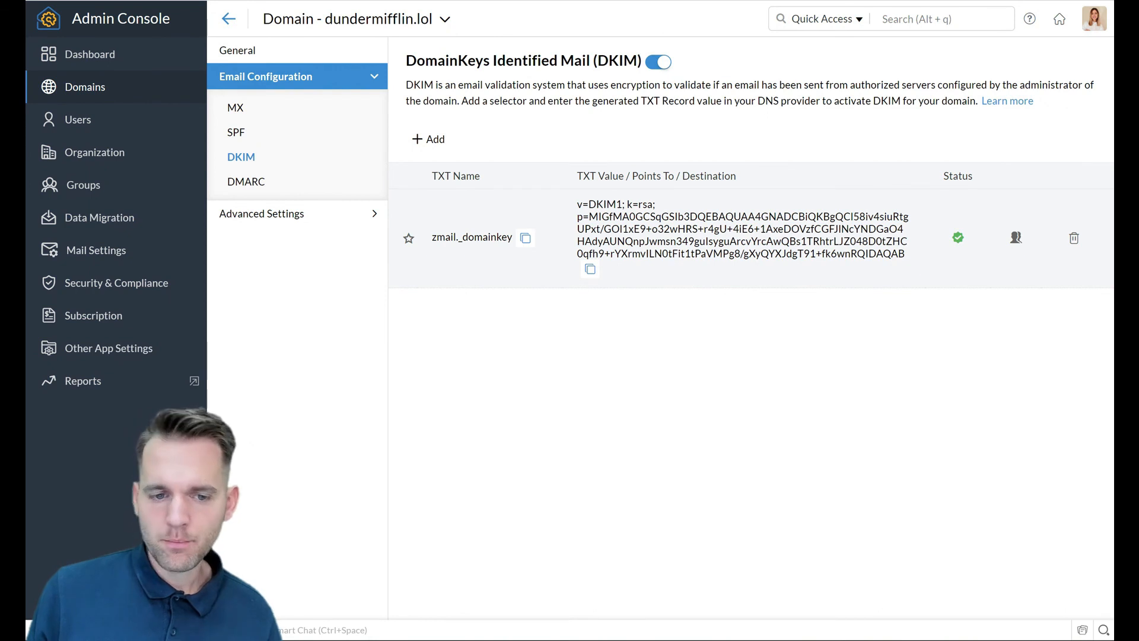
pyautogui.click(246, 182)
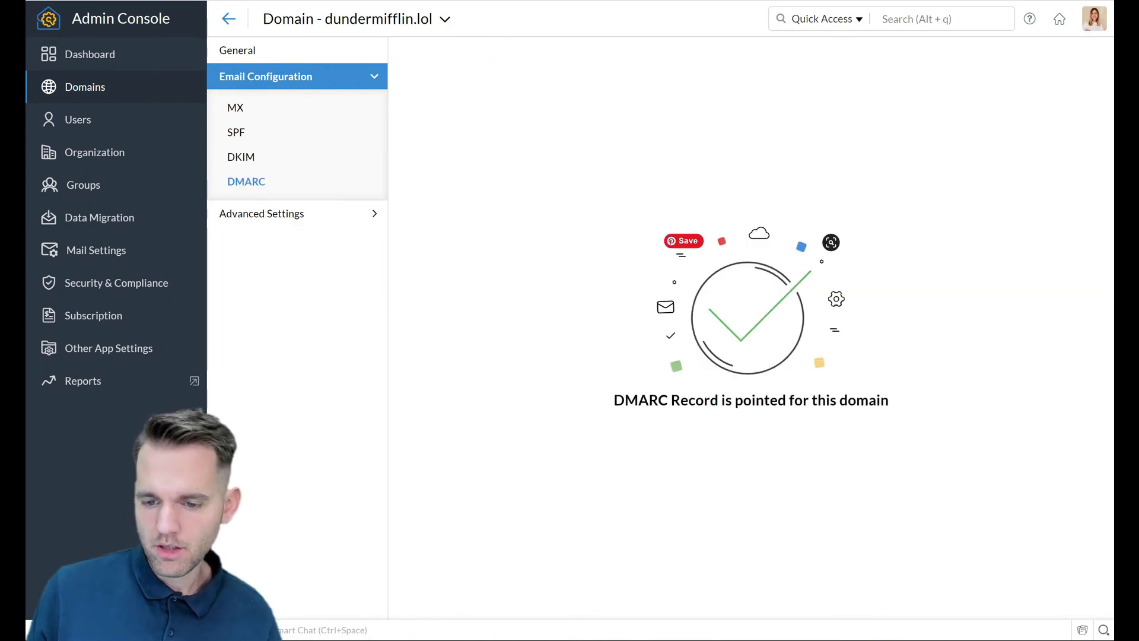
pyautogui.click(236, 108)
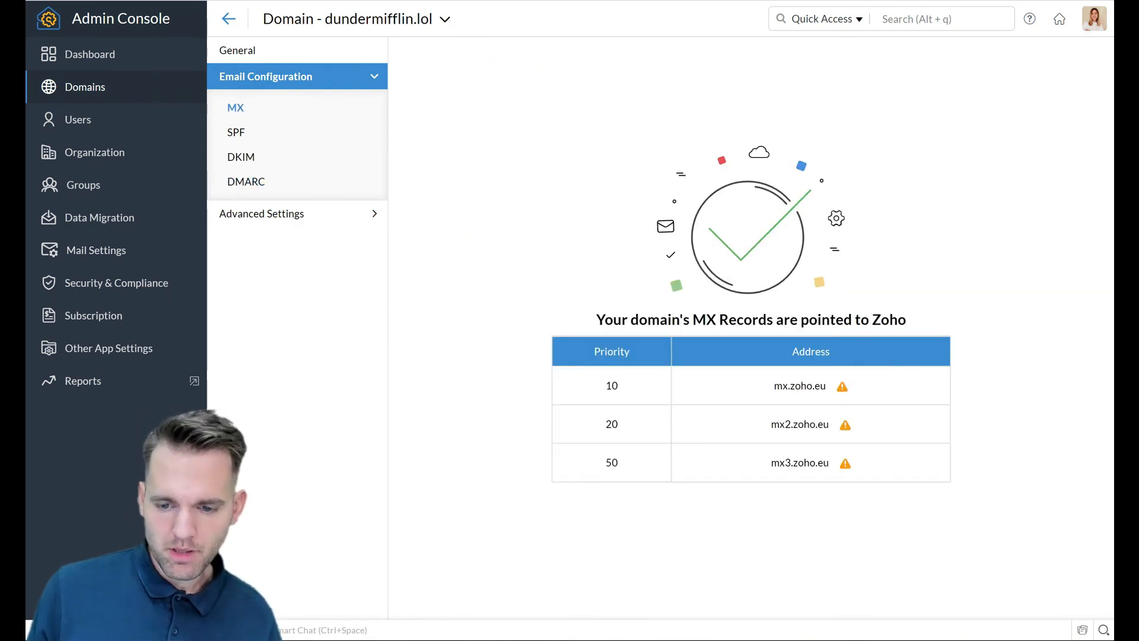